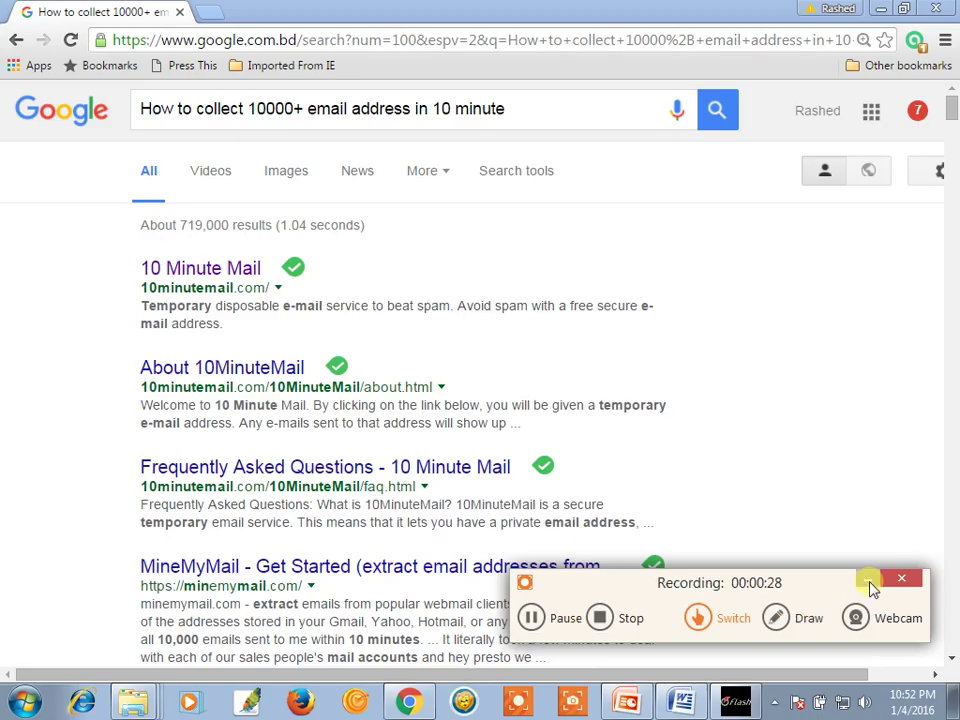
Step: Load facebook.com in a new tab from the 'fa' address-bar suggestion and skim the news feed
click(868, 579)
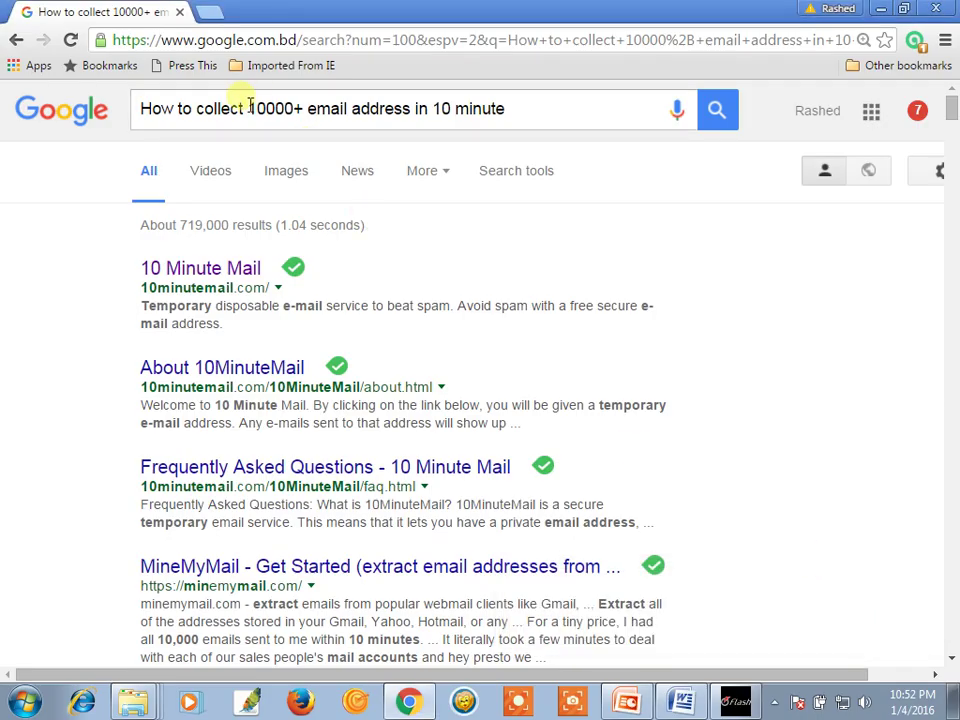
click(209, 13)
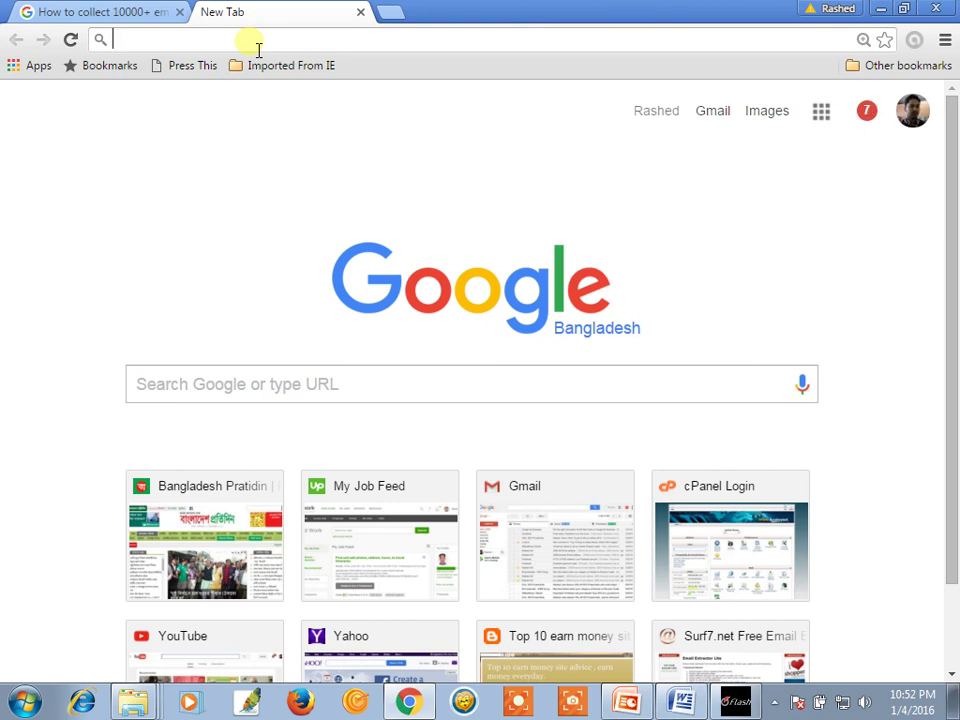
text(fa)
key(Return)
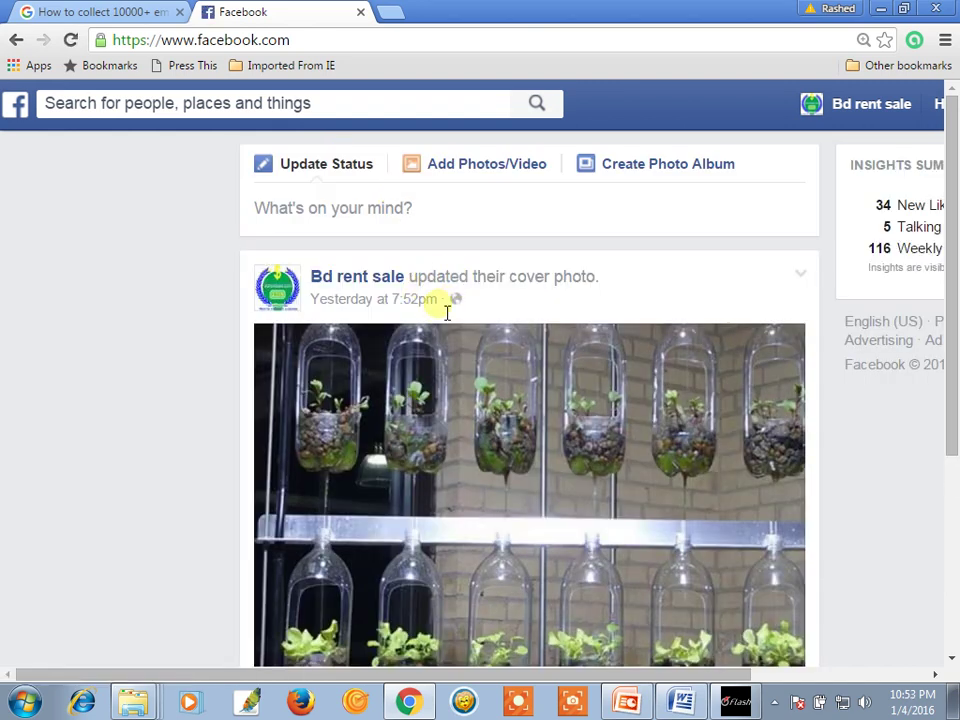
scroll(435, 427, down, 1)
scroll(435, 427, down, 1)
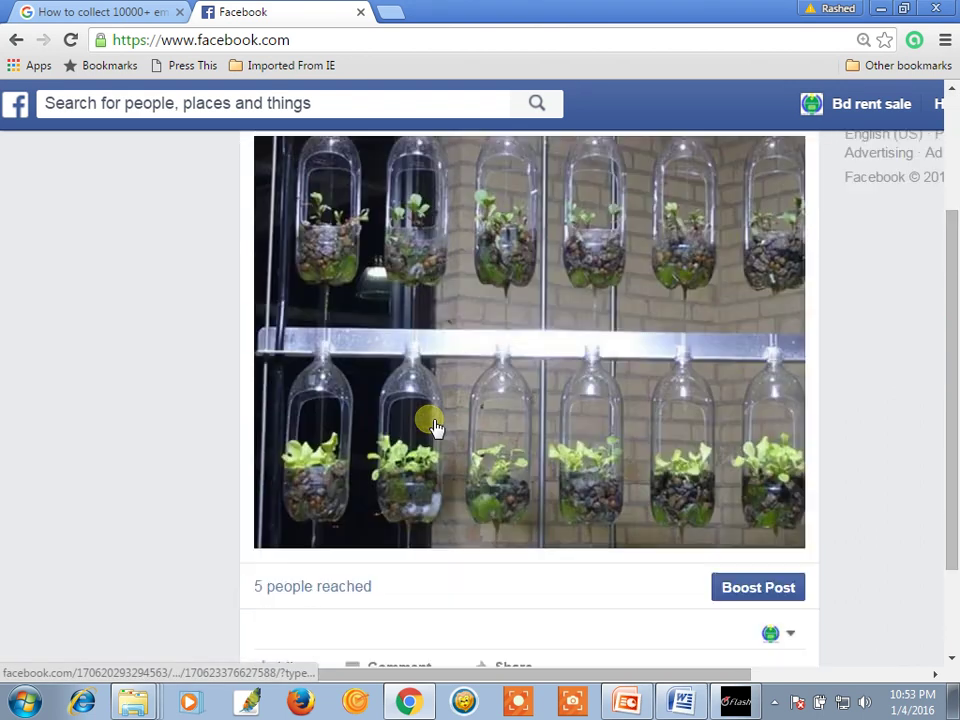
scroll(435, 427, up, 2)
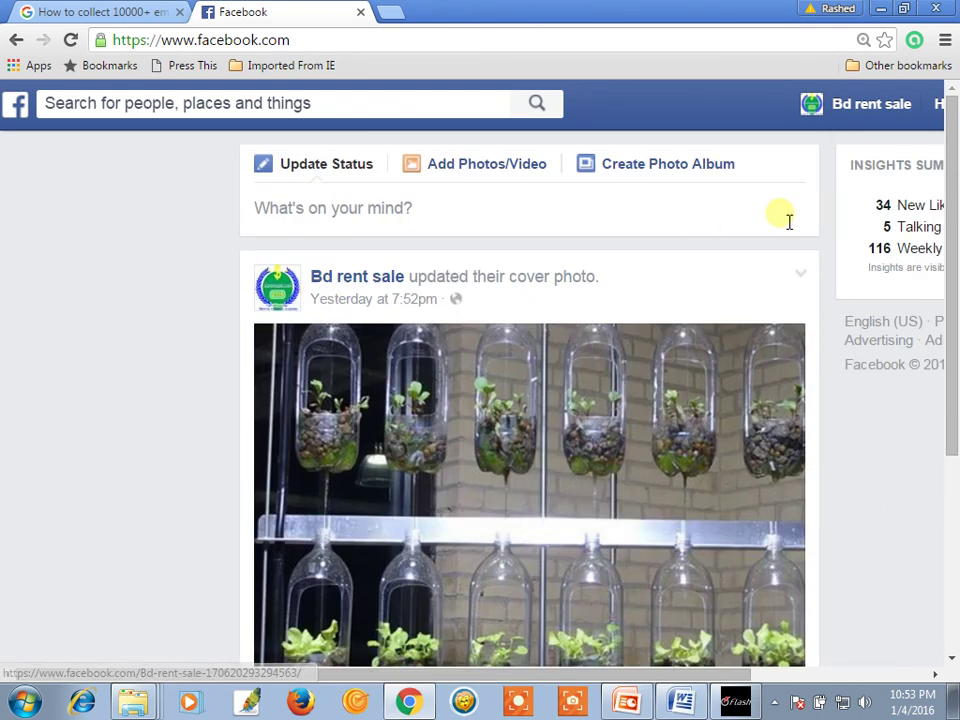
Step: Search 'mass email l', open its three email-list Pages in new tabs, then the business page
click(322, 108)
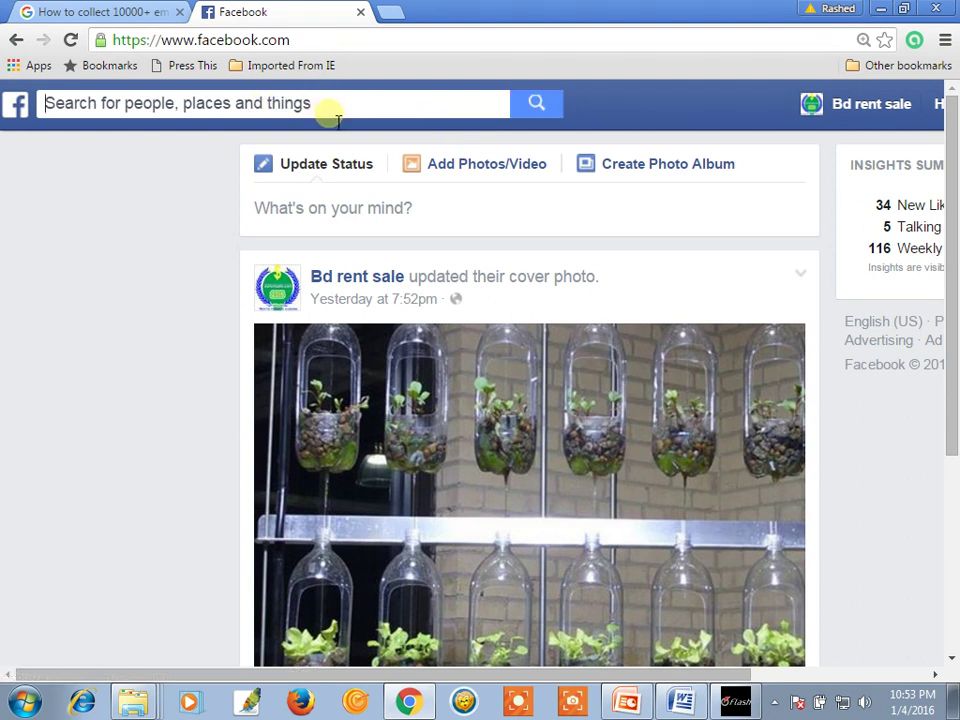
text(mass )
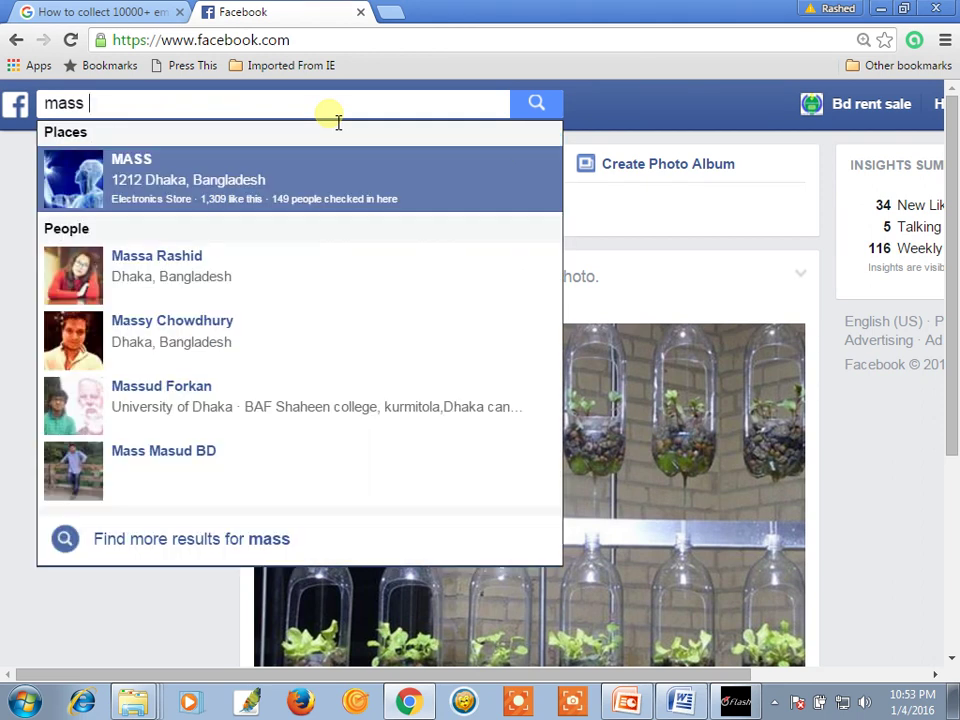
text(email )
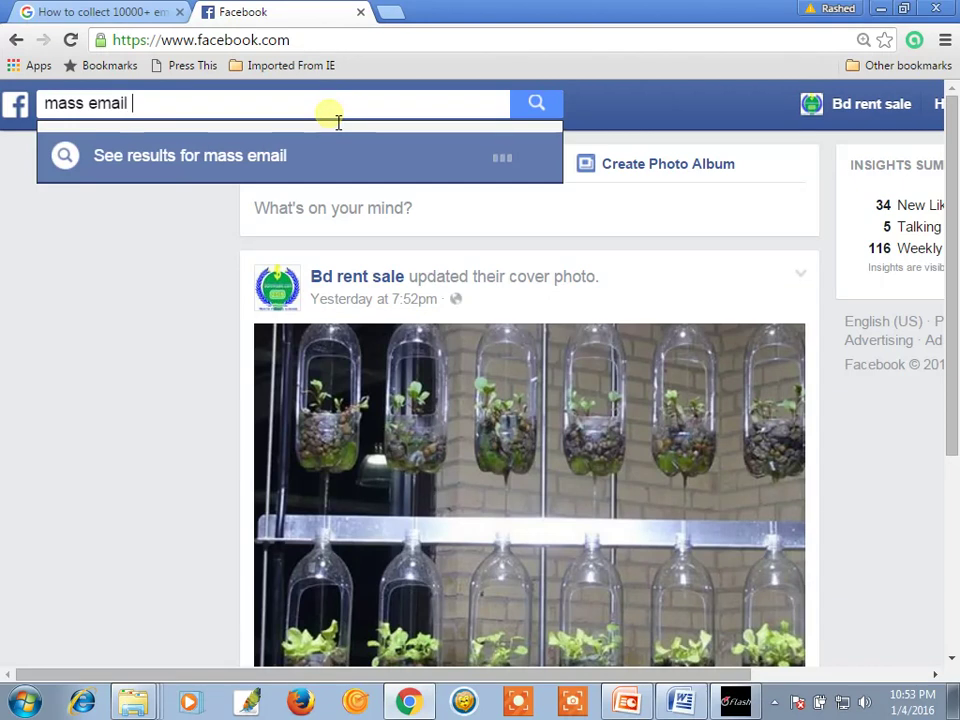
text(li)
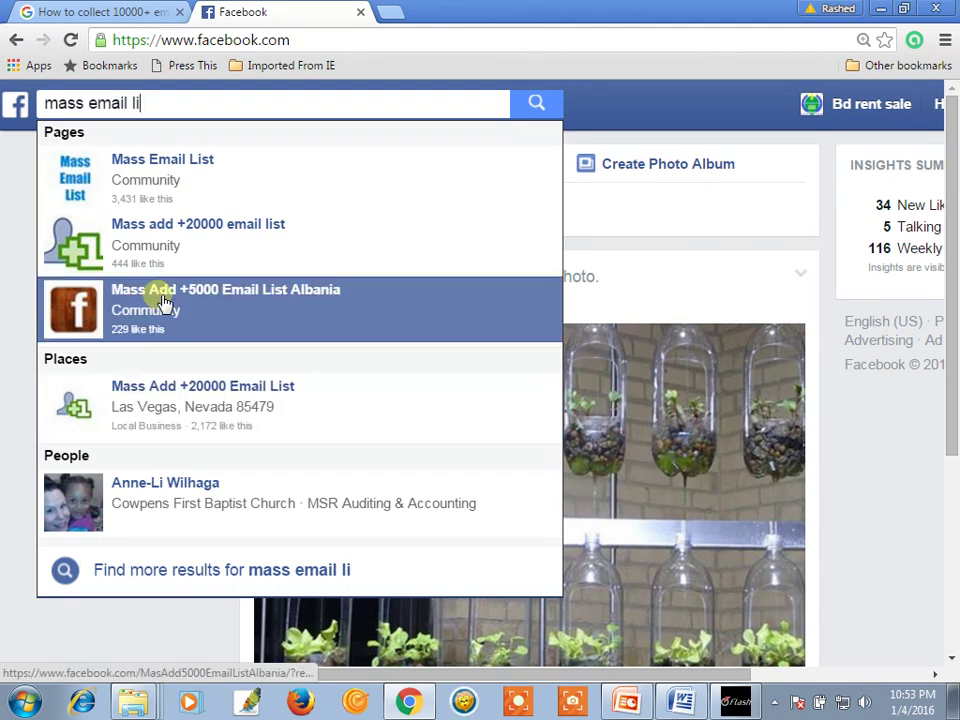
right_click(168, 158)
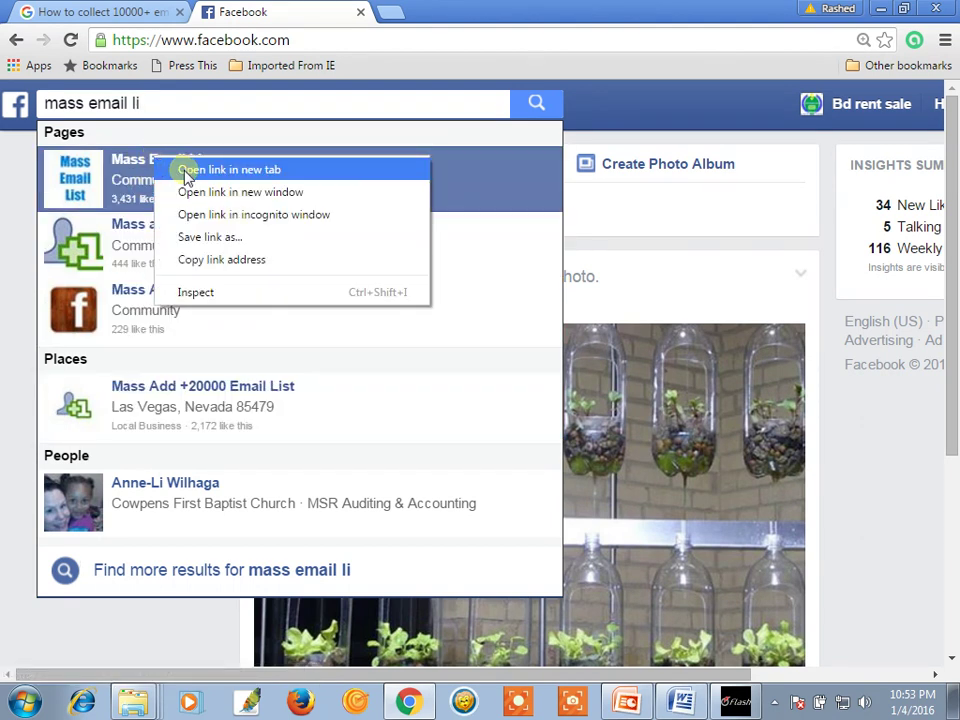
click(188, 172)
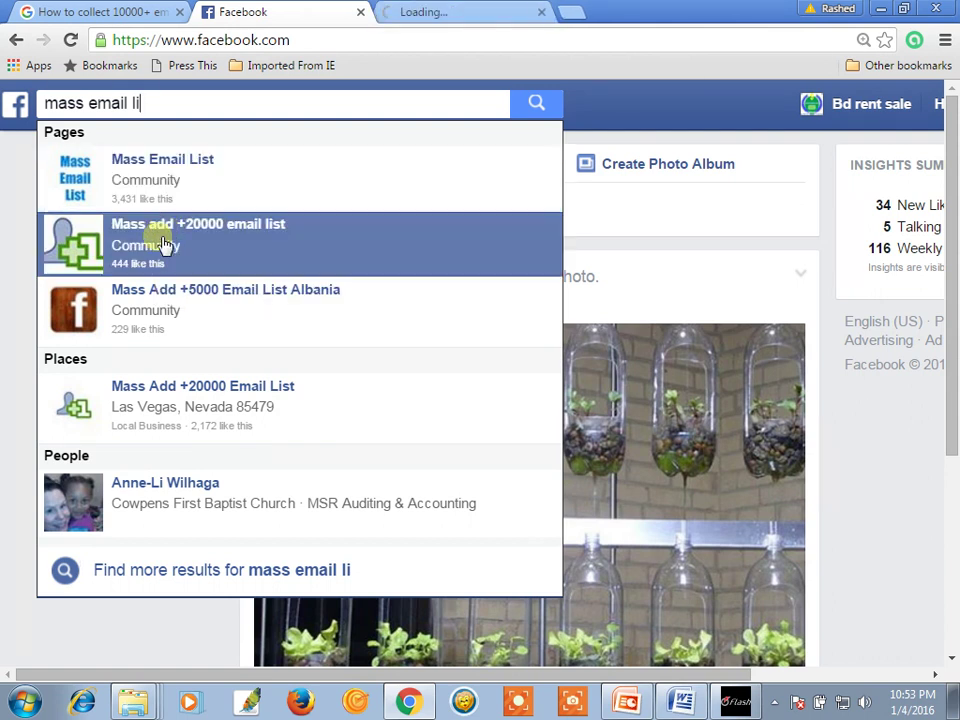
right_click(172, 224)
click(192, 234)
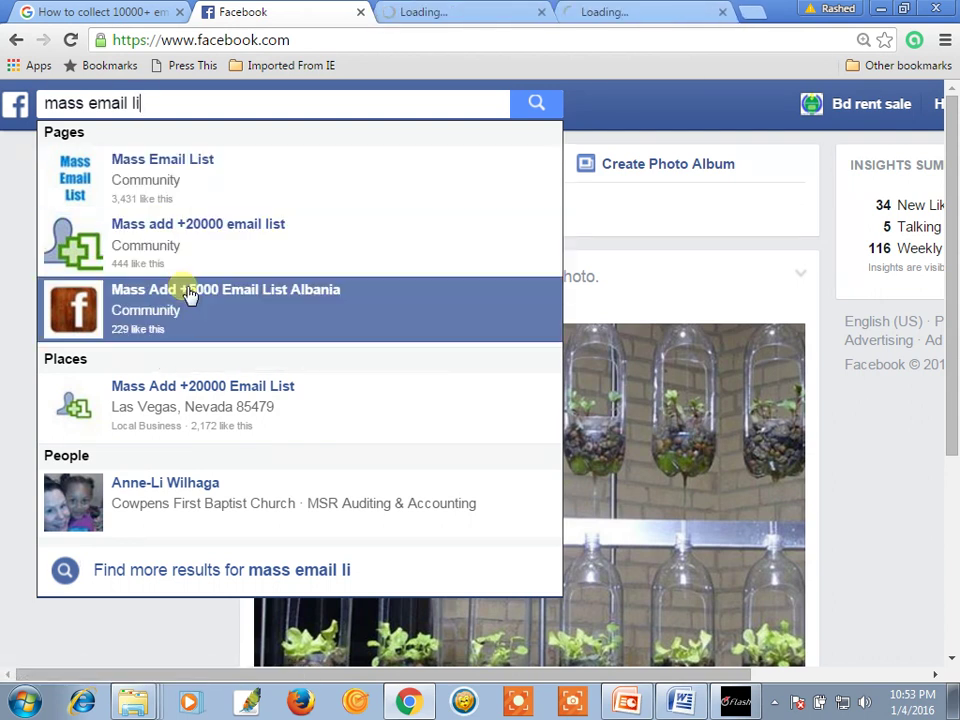
right_click(197, 294)
click(200, 300)
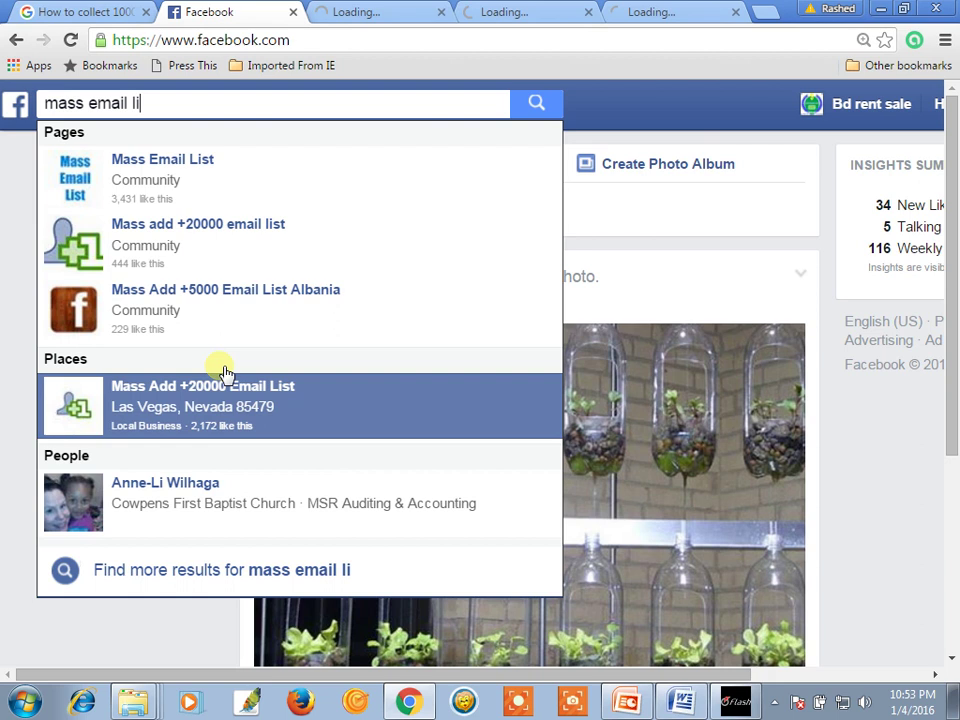
click(225, 386)
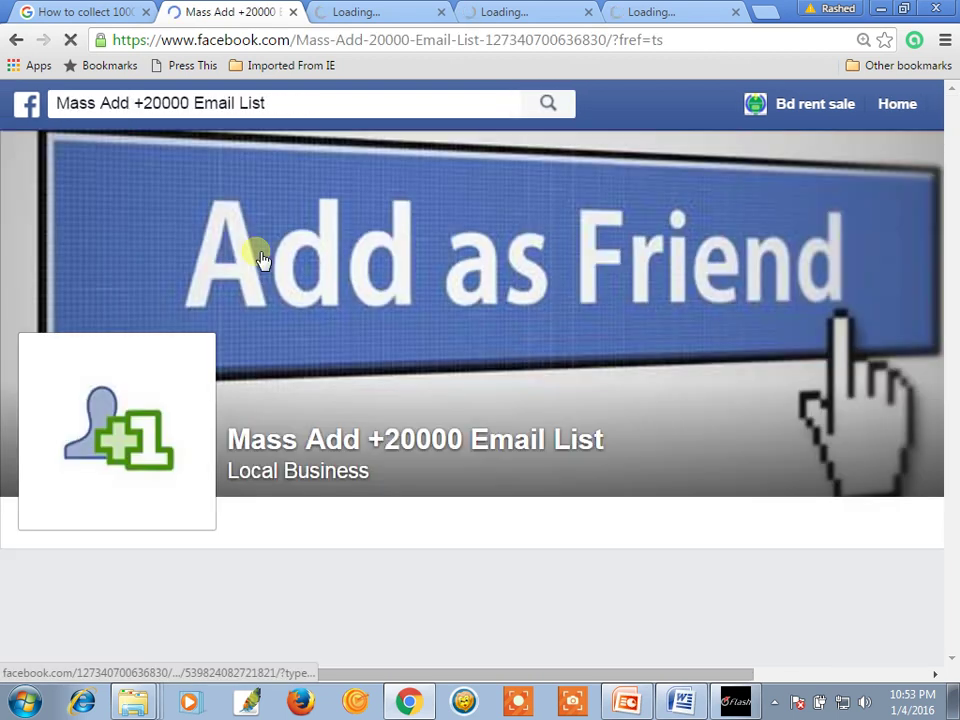
Step: Send the first tab back to the news feed, then move through the new tabs to the Albania page
click(16, 40)
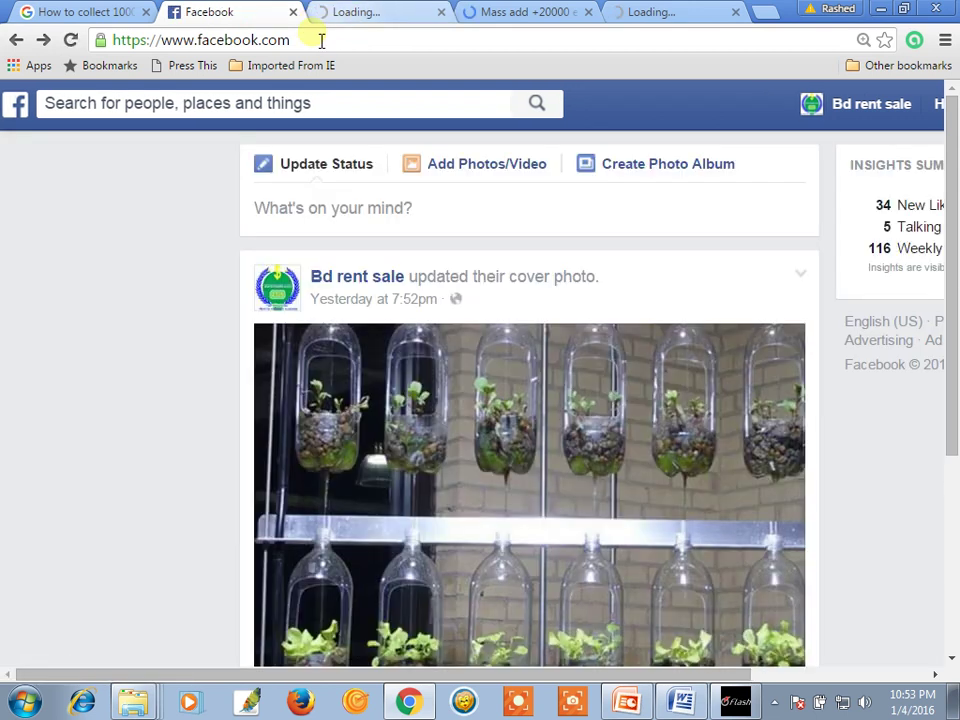
click(214, 107)
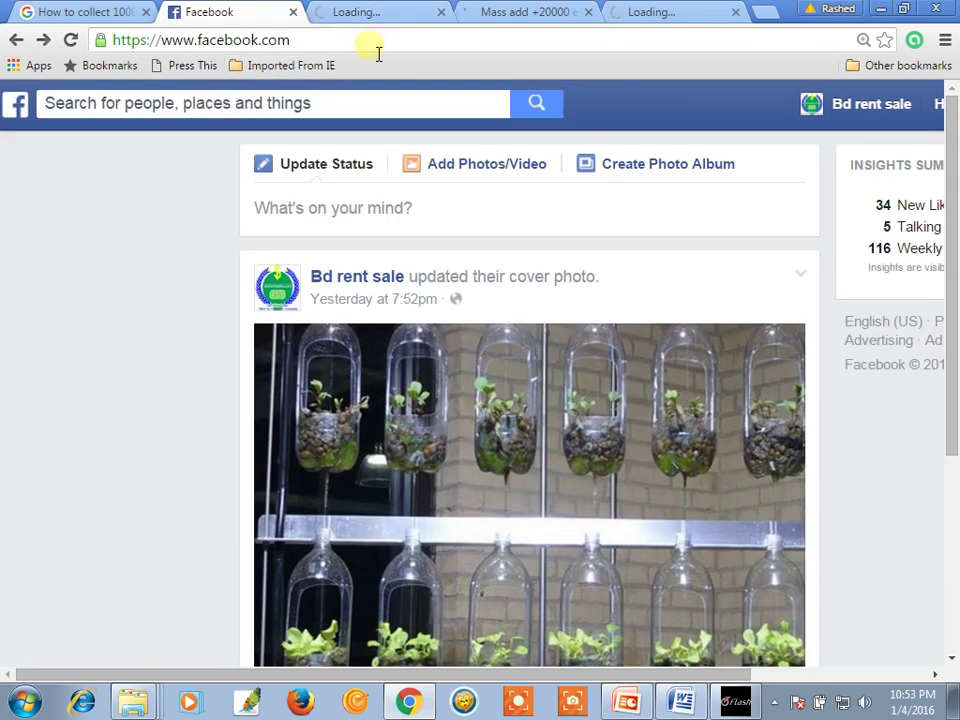
click(388, 18)
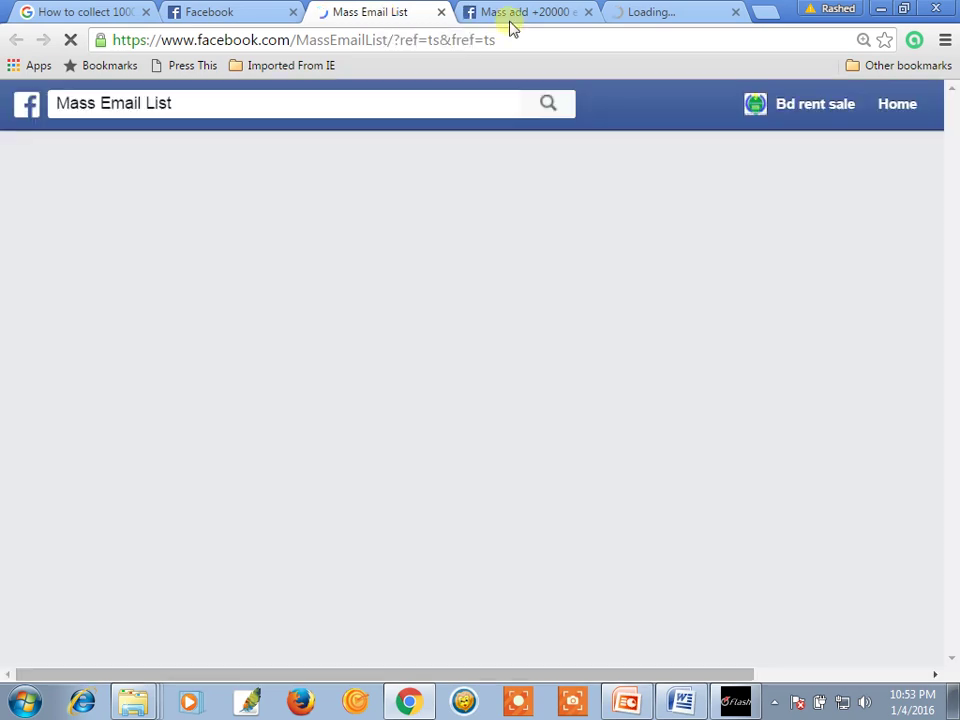
click(514, 18)
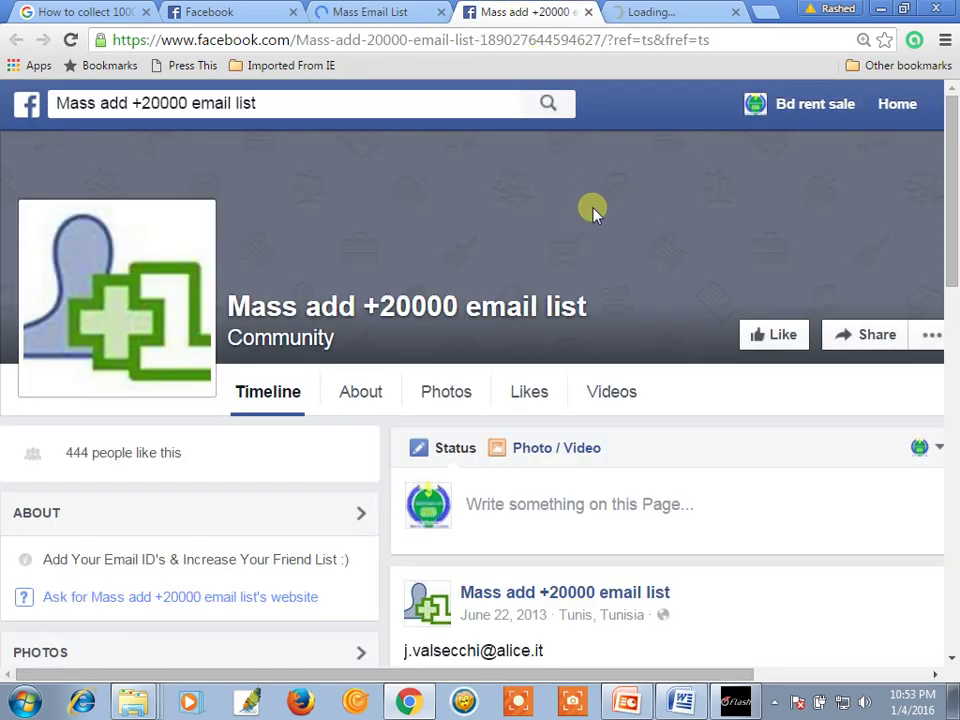
click(654, 17)
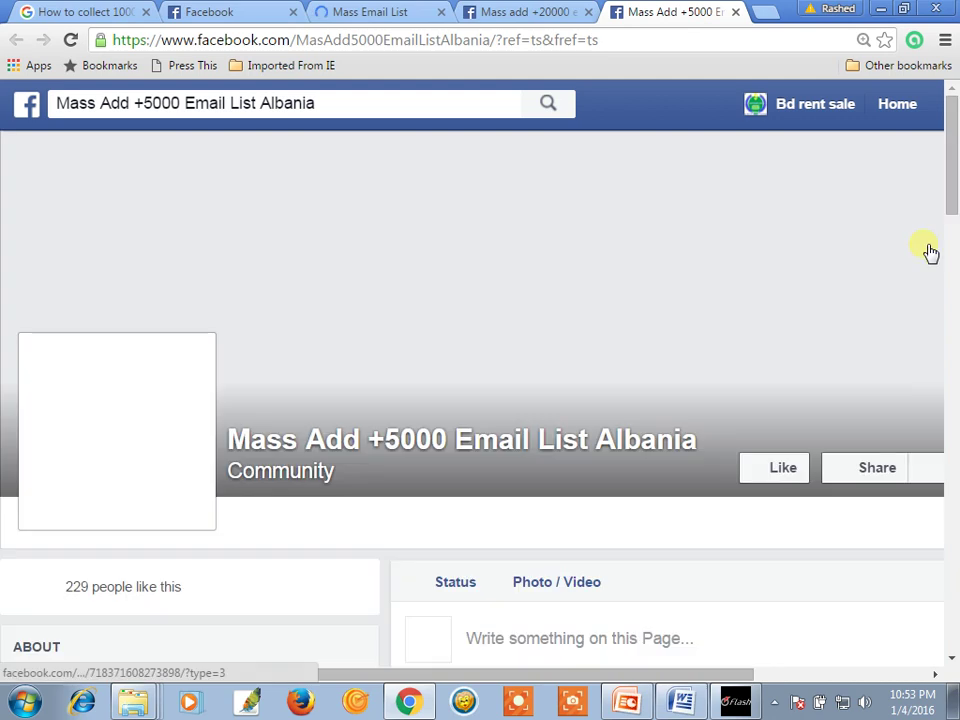
Step: Scroll the Albania page down to its April 18, 2015 email-list post and open it
click(954, 290)
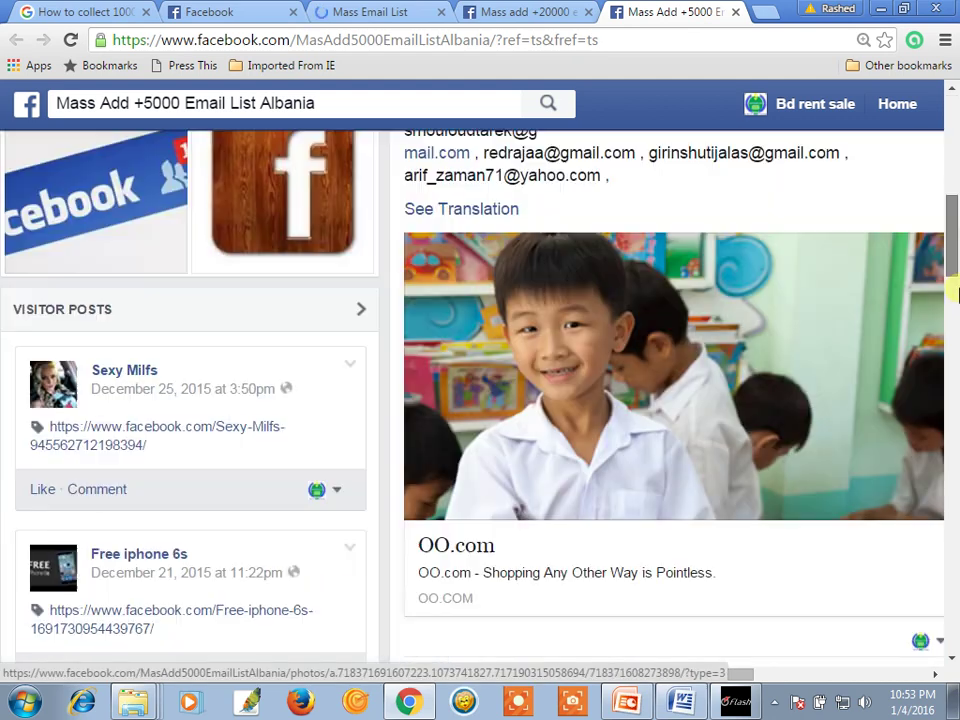
click(954, 362)
click(955, 362)
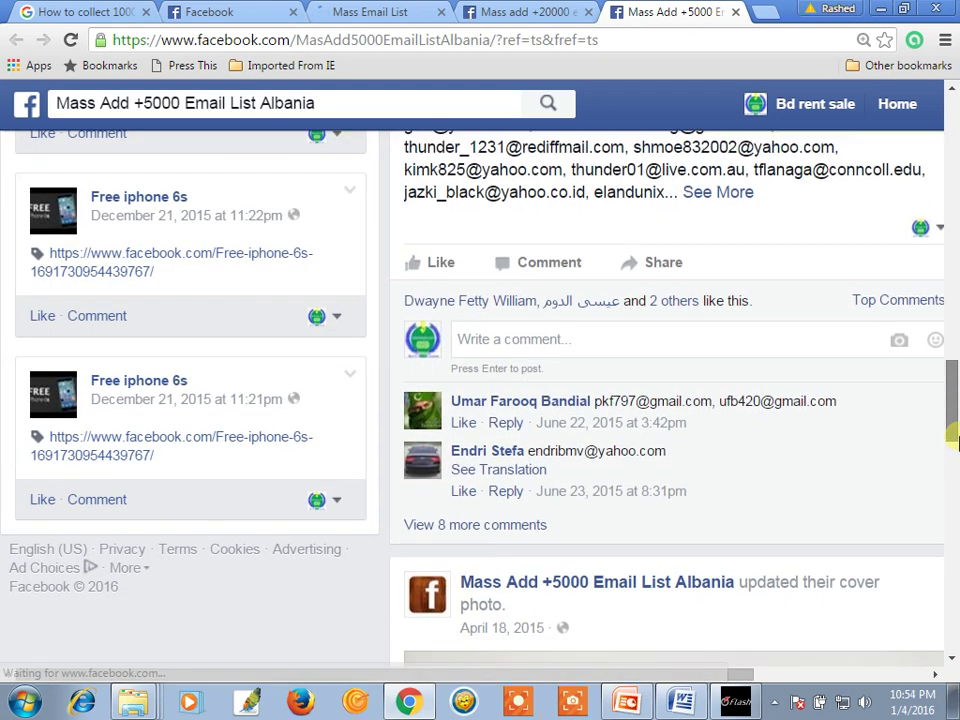
drag(955, 448, 955, 698)
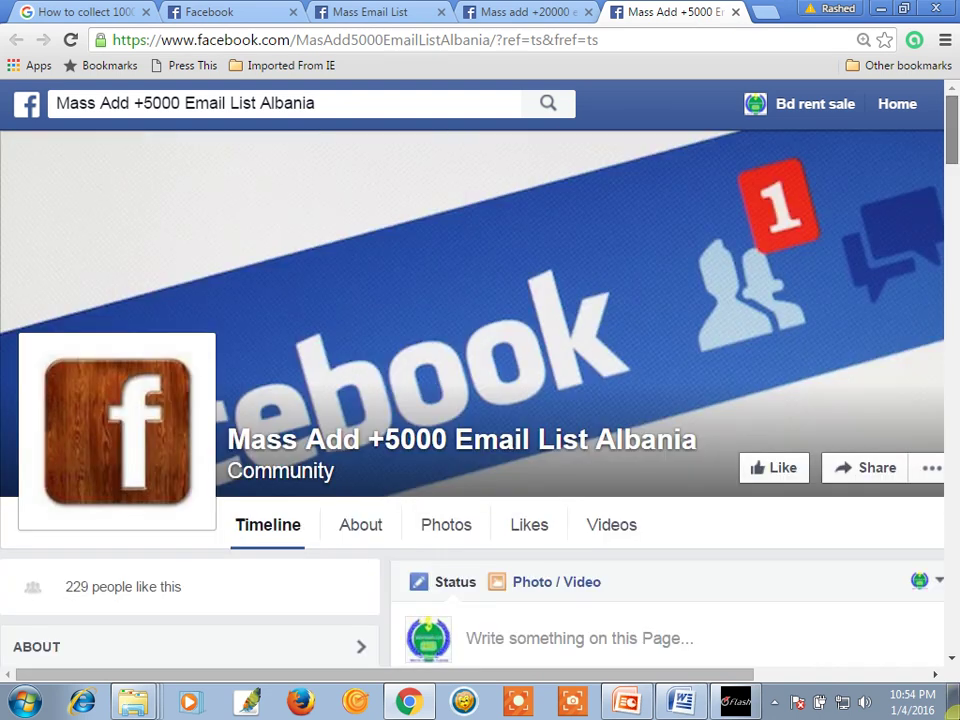
drag(952, 145, 952, 632)
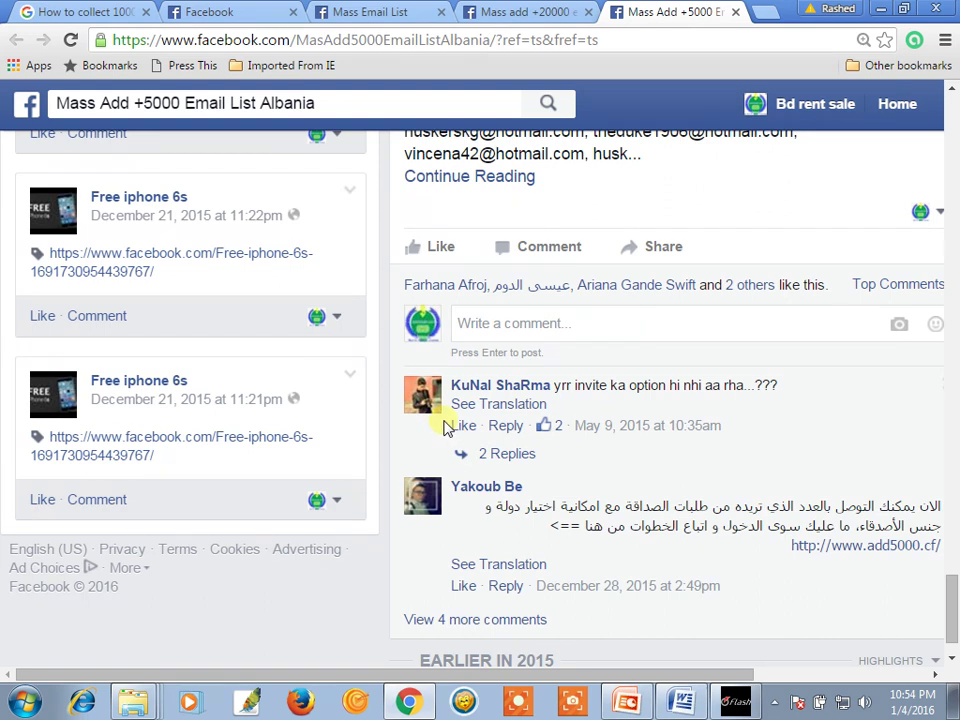
scroll(645, 545, up, 5)
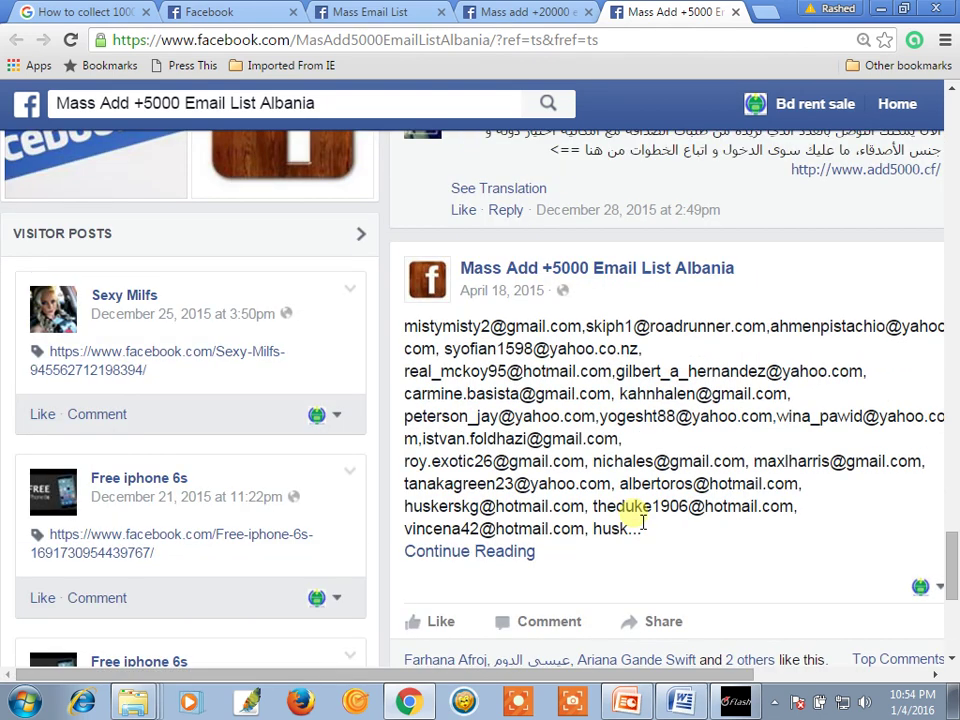
click(474, 553)
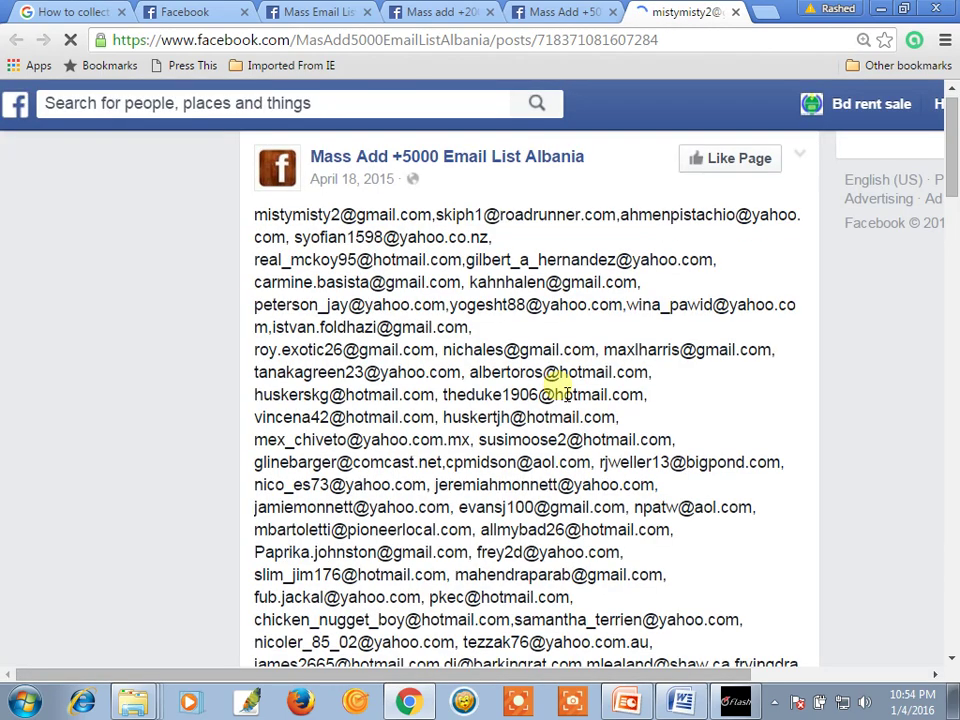
Step: Expand the Albania email-list post with See More so every address shows
scroll(560, 388, down, 6)
click(553, 12)
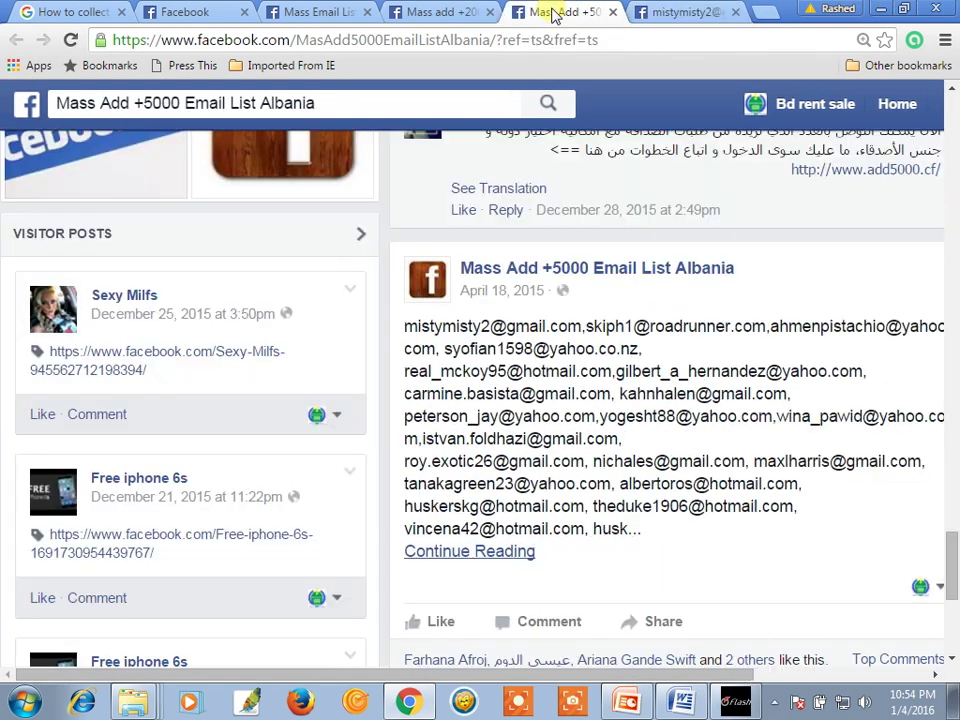
scroll(583, 400, up, 3)
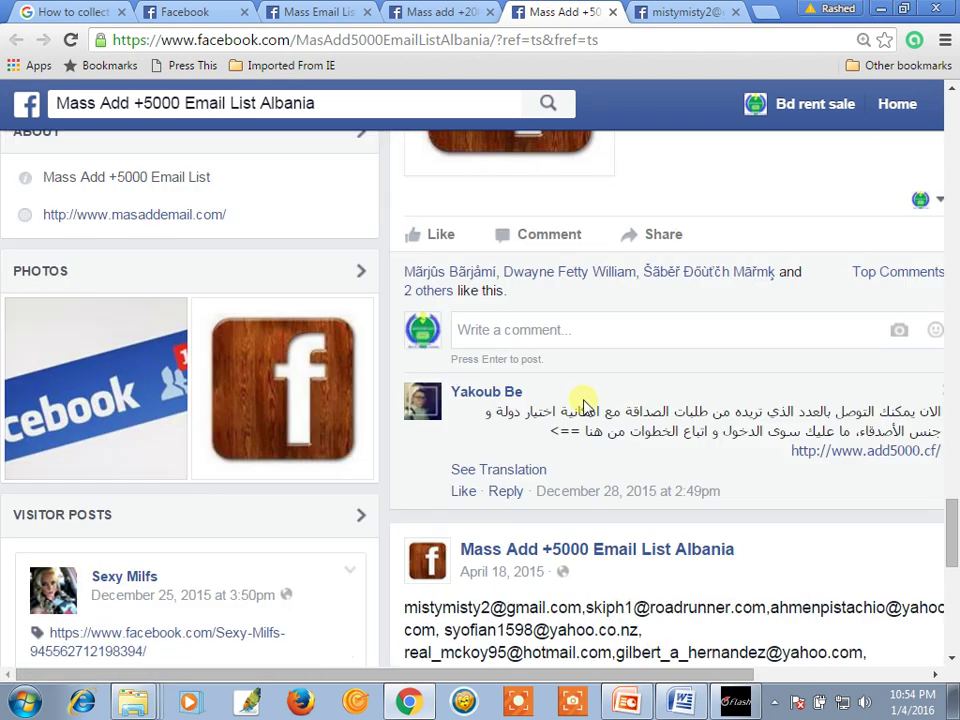
scroll(584, 415, up, 9)
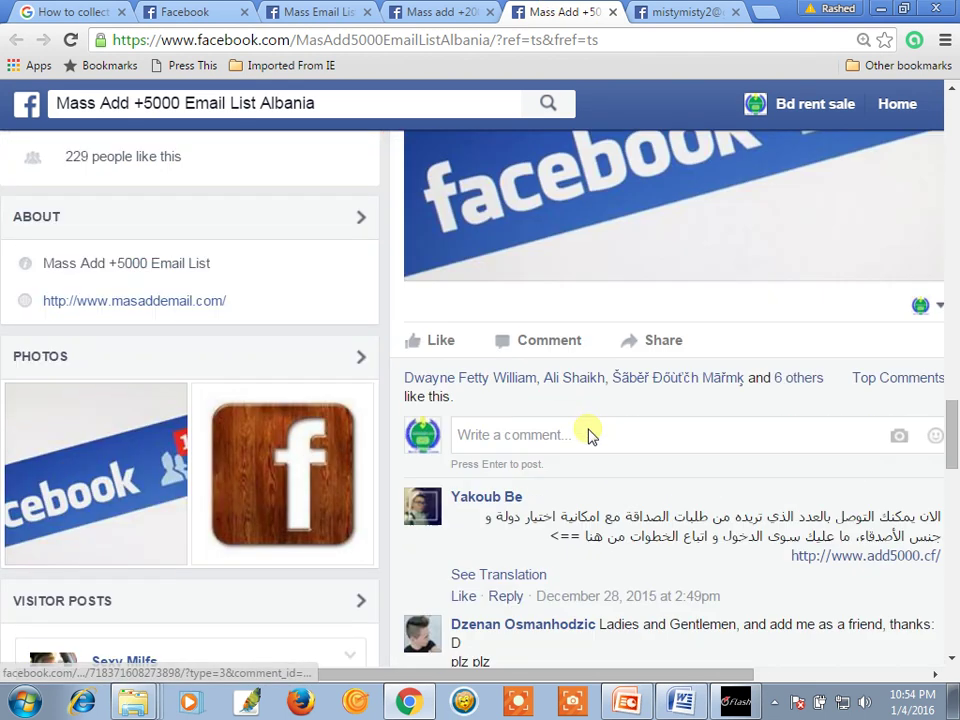
scroll(590, 420, up, 7)
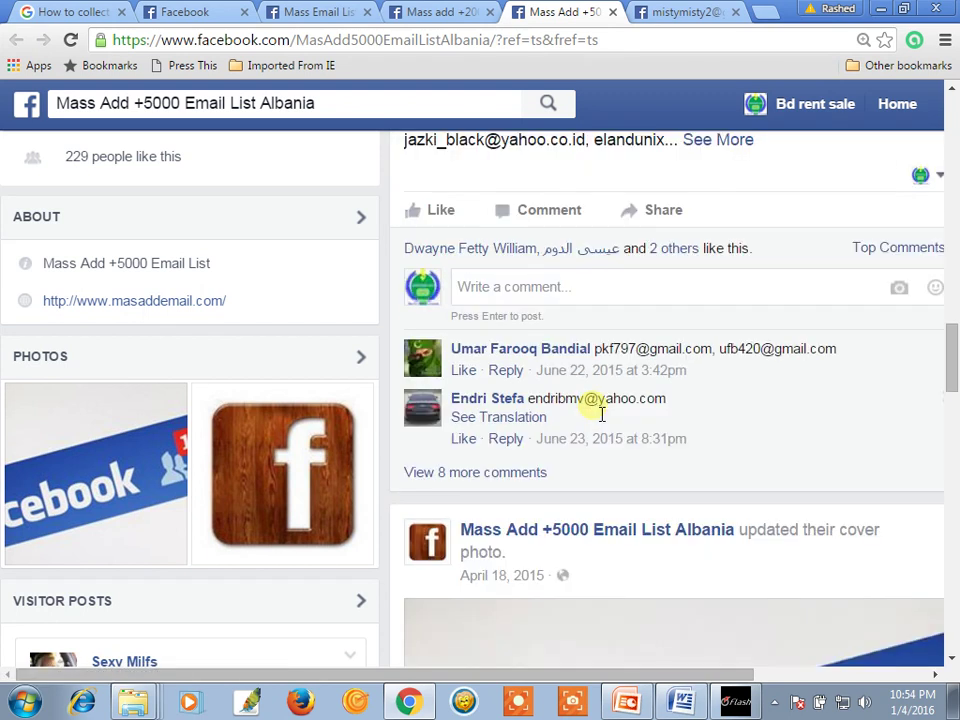
scroll(692, 418, up, 3)
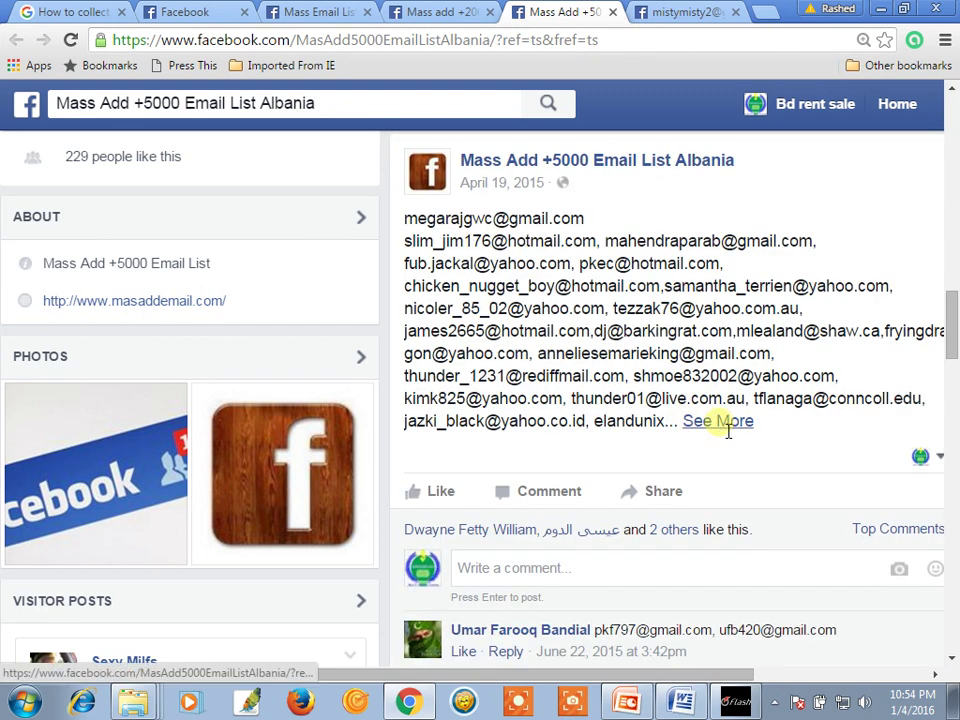
click(726, 426)
scroll(568, 407, up, 4)
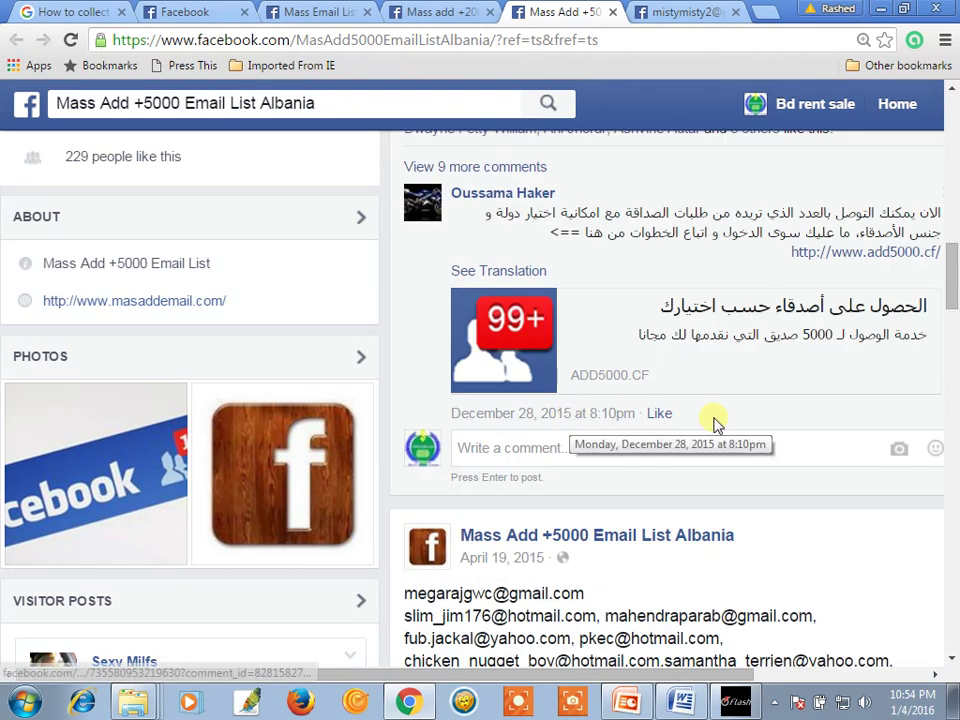
scroll(690, 420, up, 10)
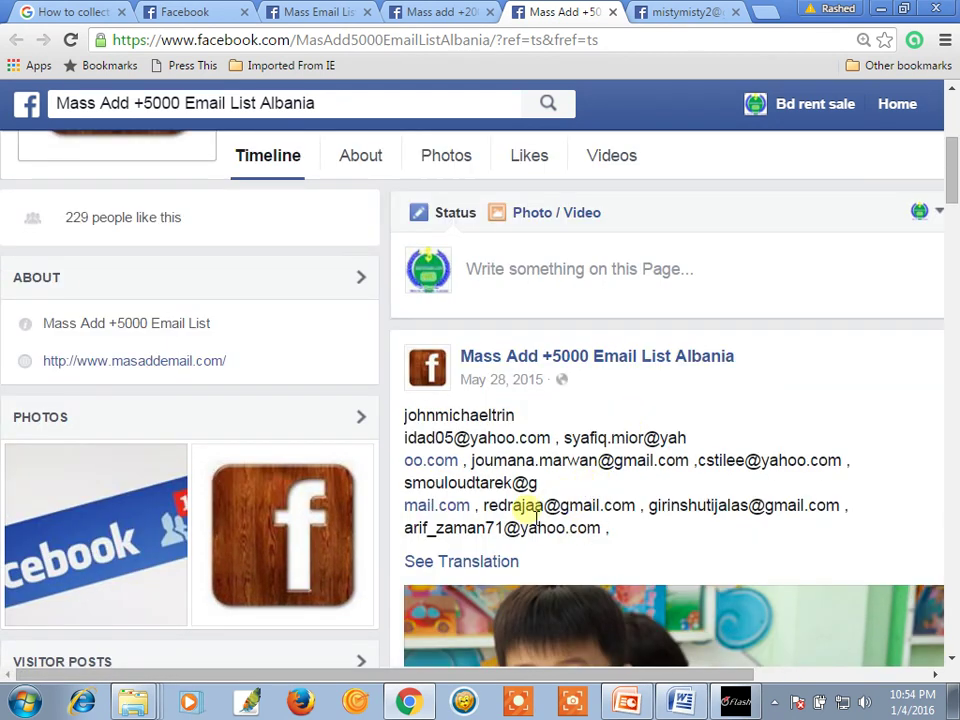
scroll(583, 482, up, 3)
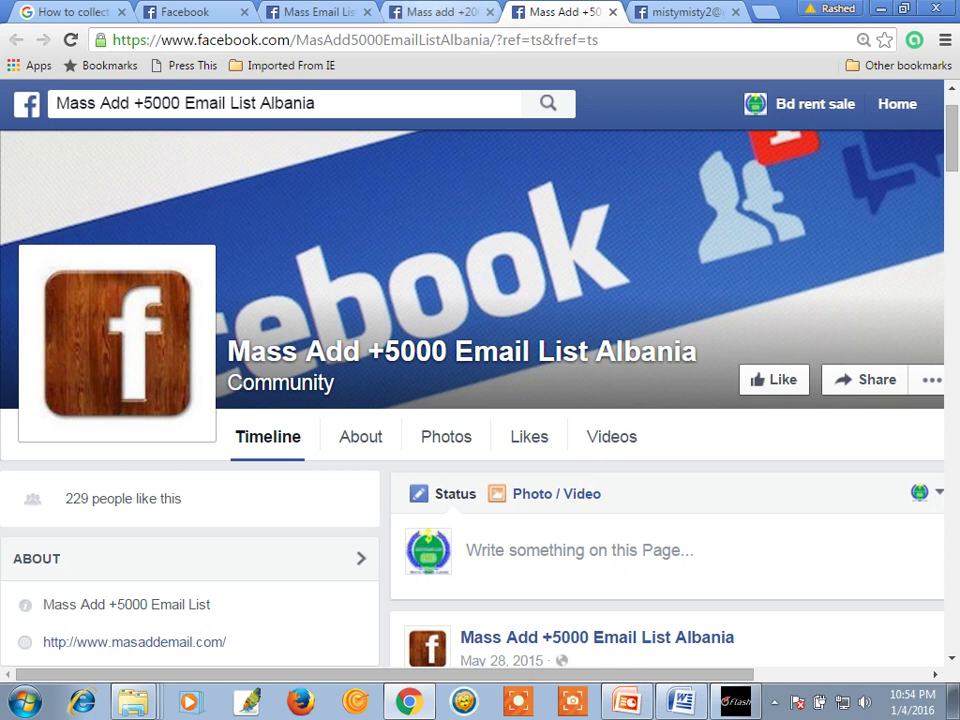
Step: Open the Mass add +20000 page's June 22, 2013 post in full and scroll its addresses
click(430, 12)
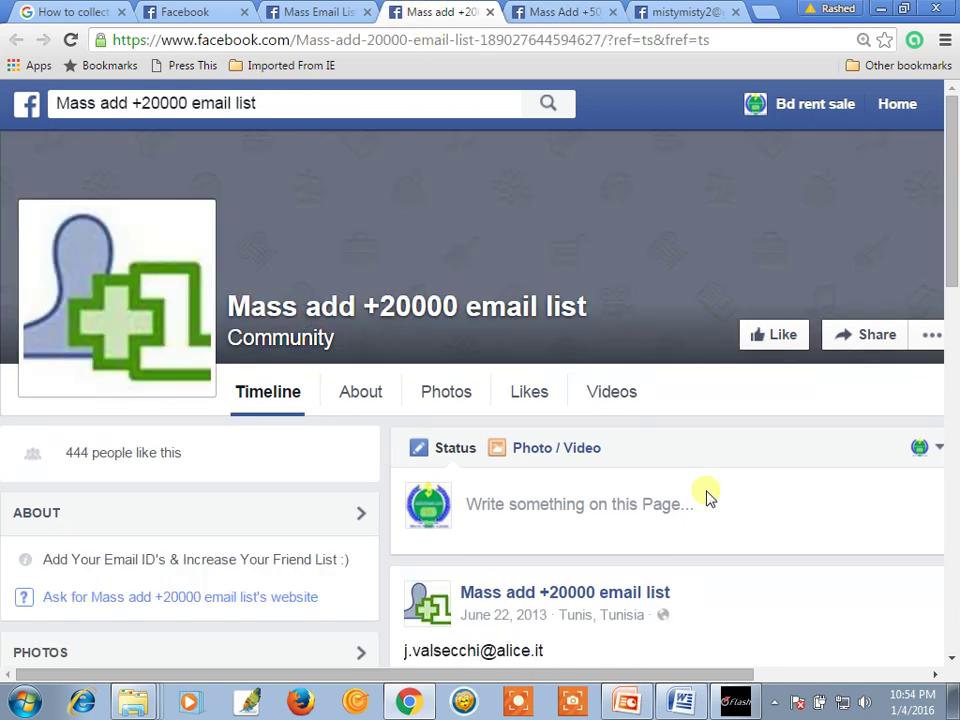
scroll(705, 497, down, 3)
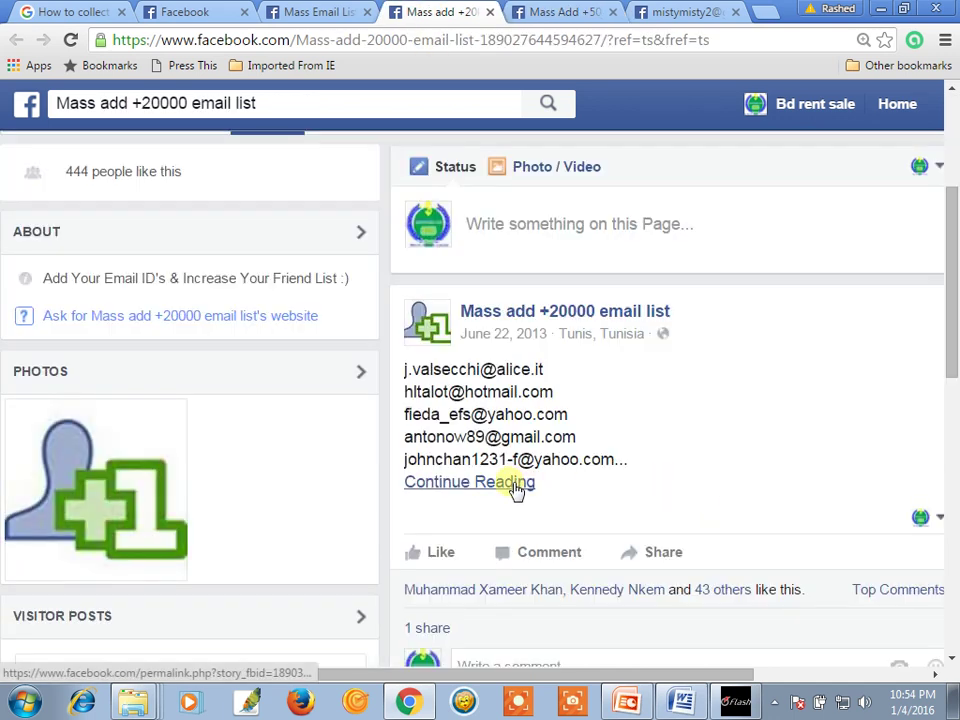
click(516, 490)
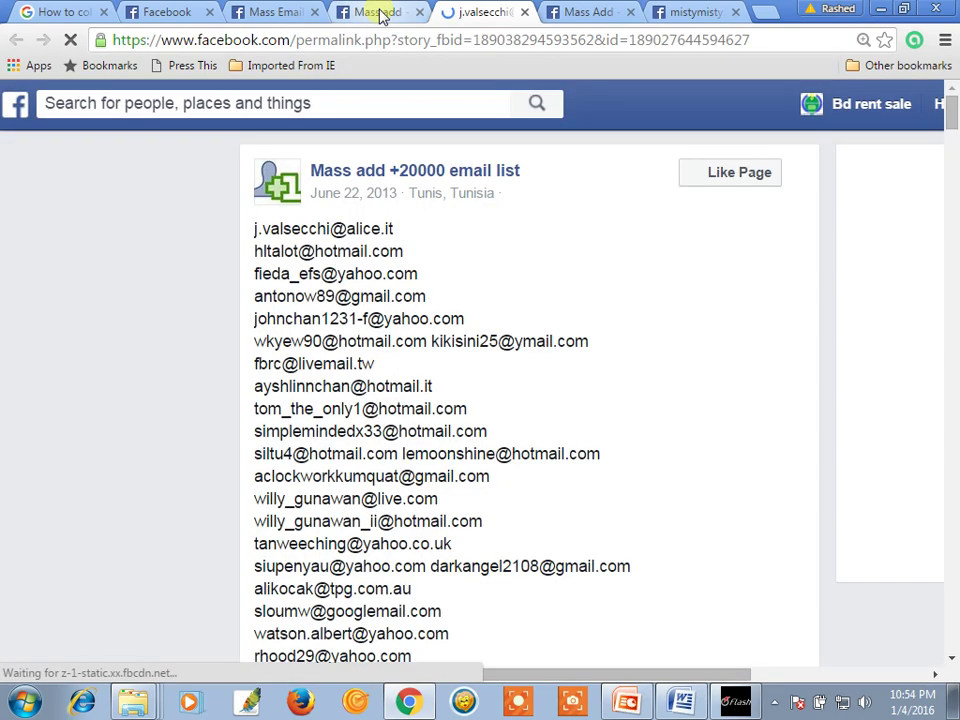
scroll(555, 454, down, 15)
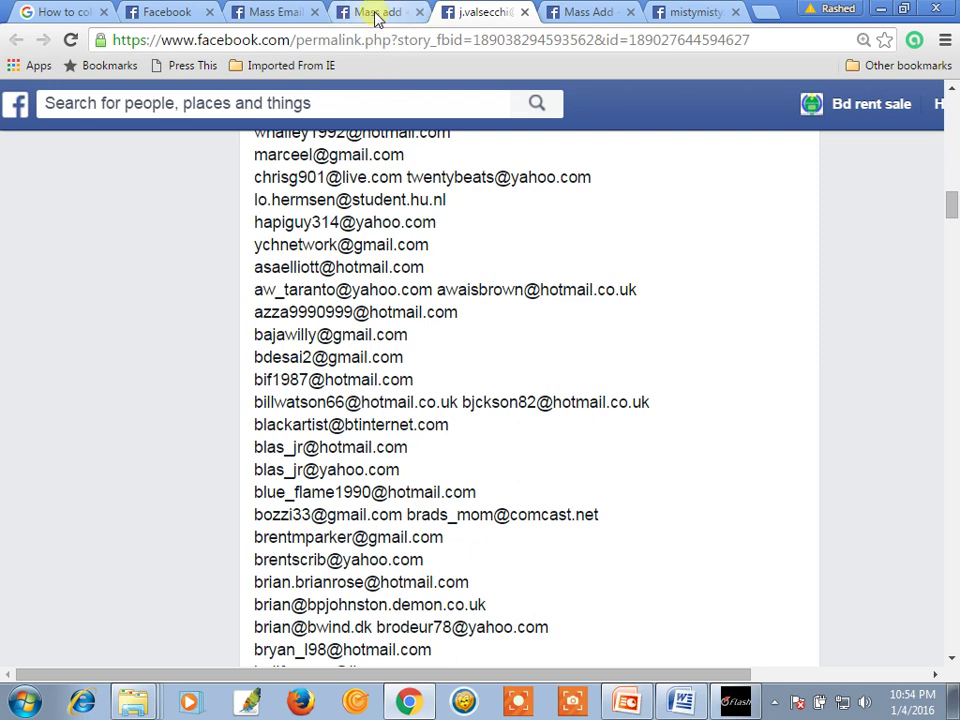
click(376, 12)
mouse_move(495, 487)
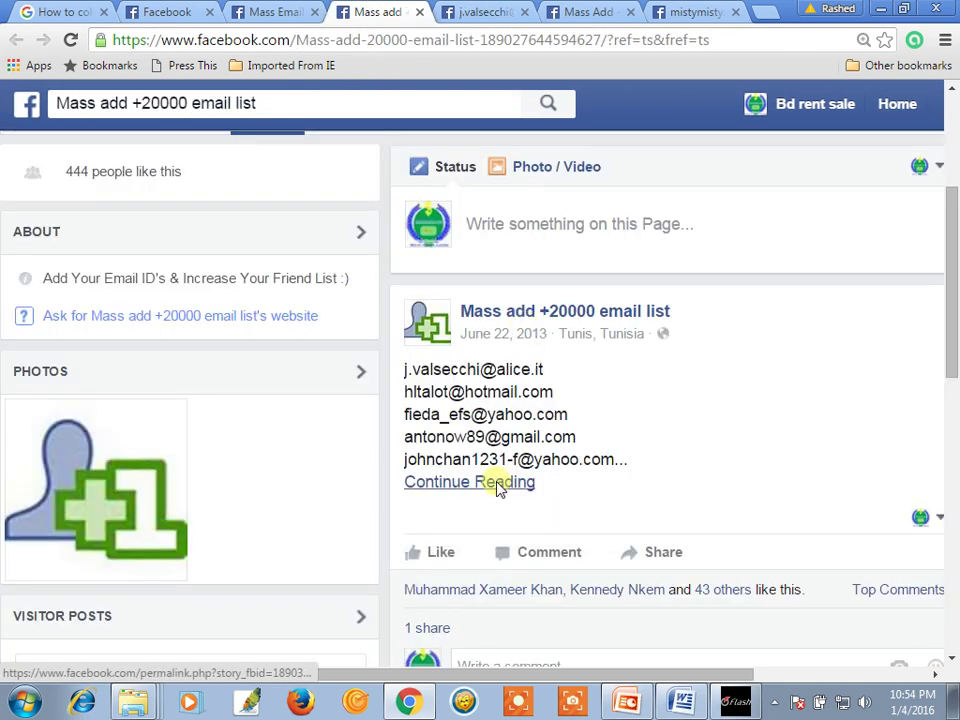
click(499, 483)
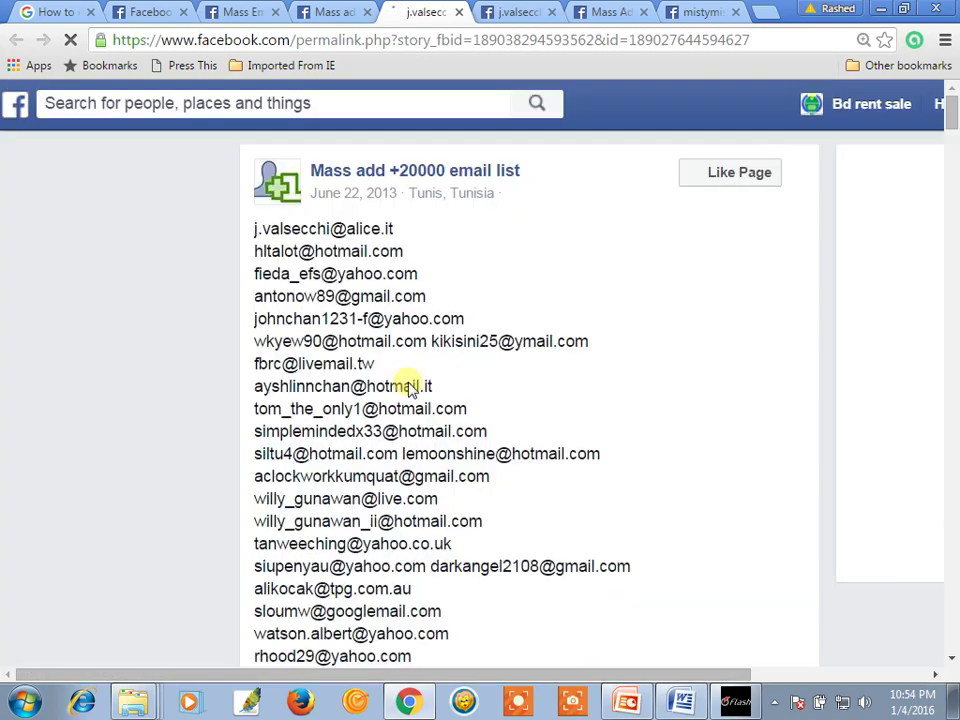
scroll(493, 470, down, 4)
scroll(493, 470, down, 20)
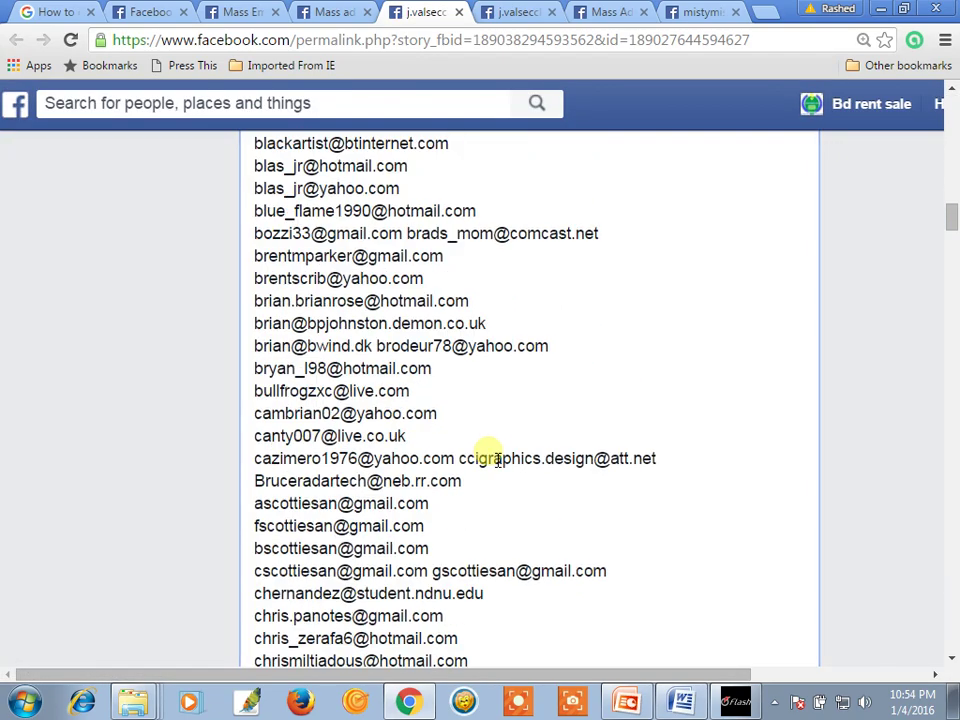
scroll(487, 452, down, 8)
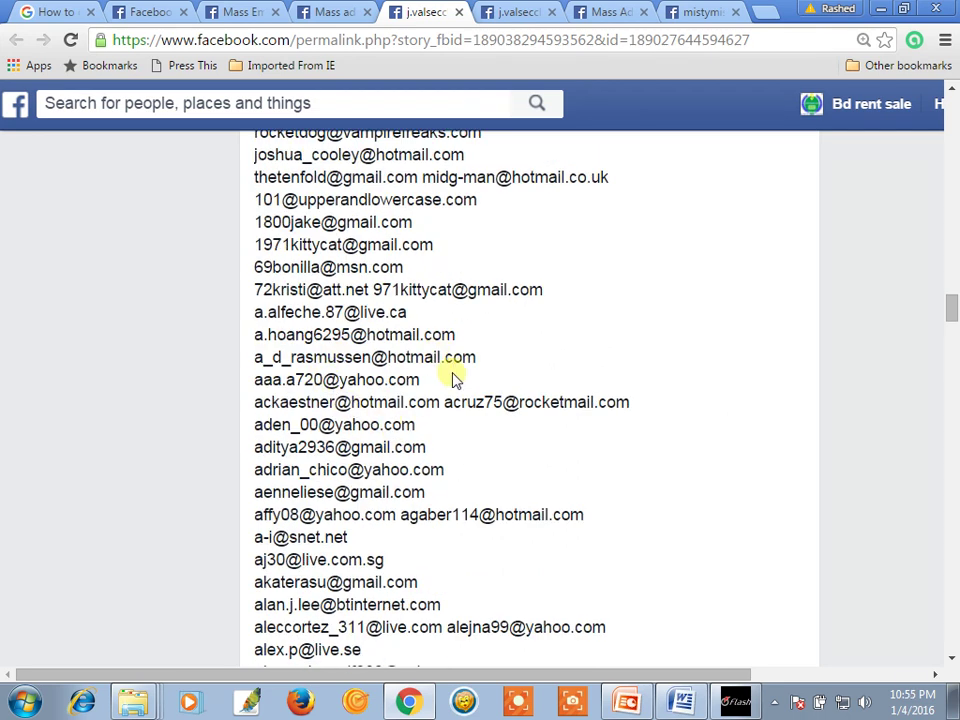
Step: Load the Email Extractor Lite site, eel.surf7.net.my, in a new tab
click(771, 18)
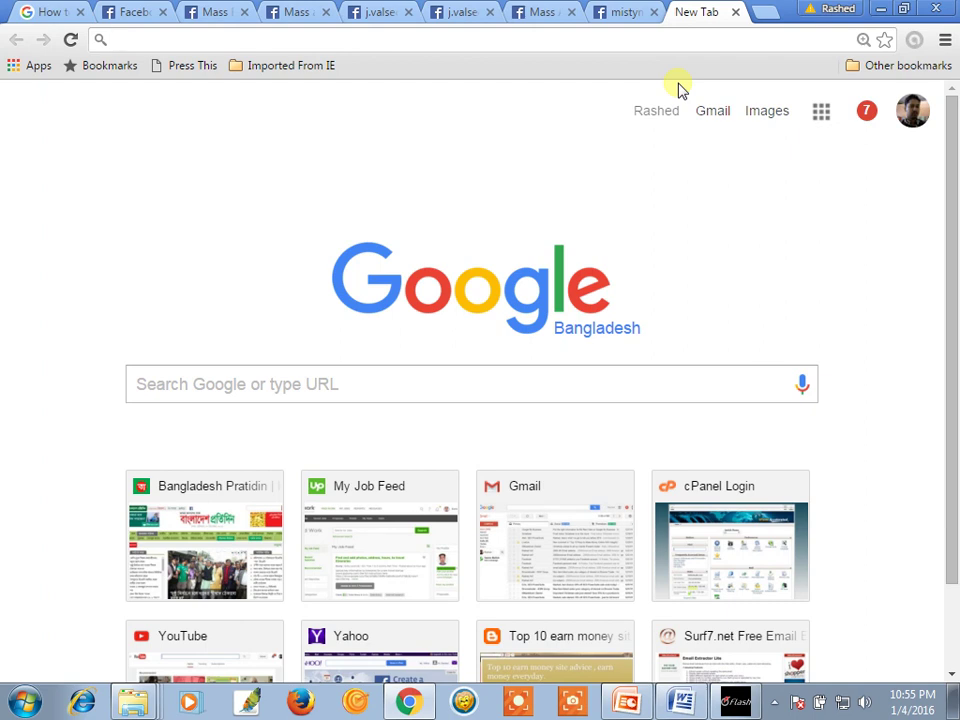
text(e)
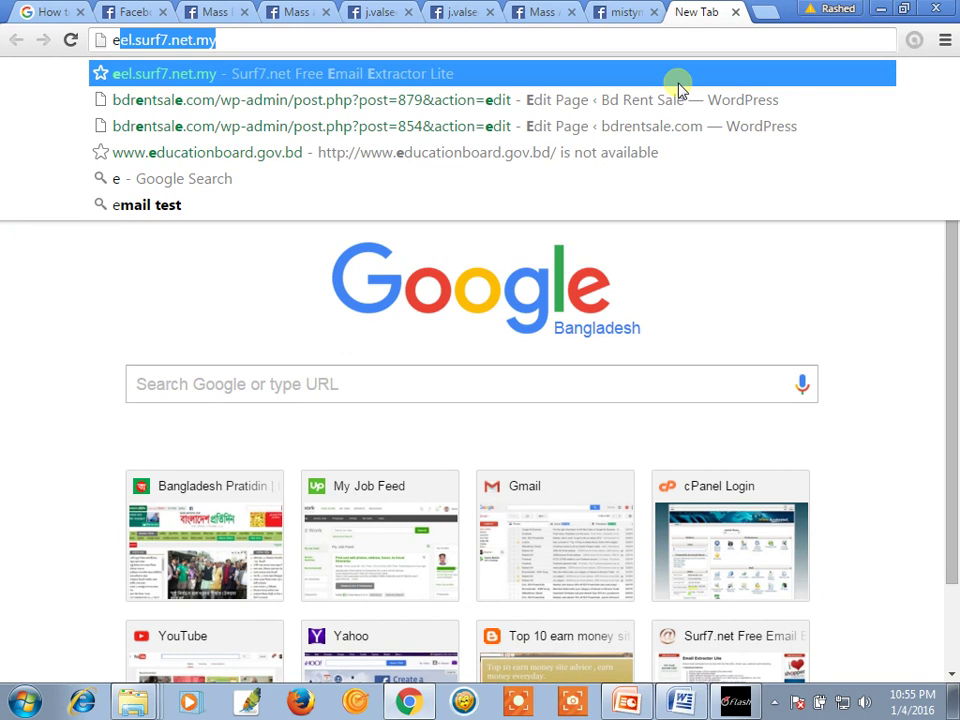
click(678, 88)
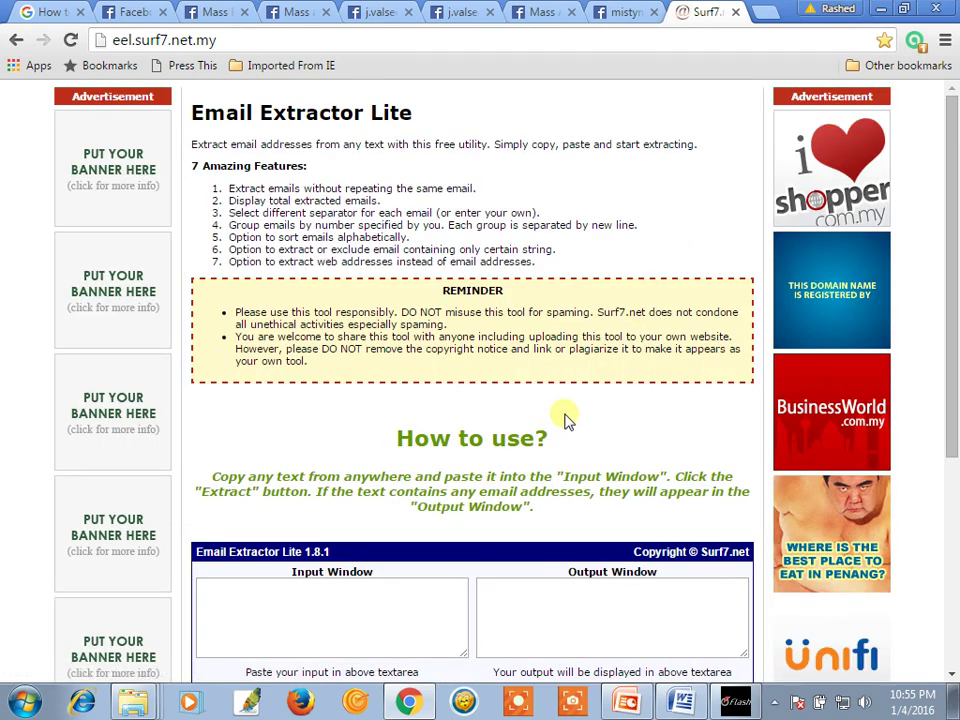
Step: Scroll down to Email Extractor Lite 1.8.1 and place the cursor in its Input Window
scroll(565, 420, down, 2)
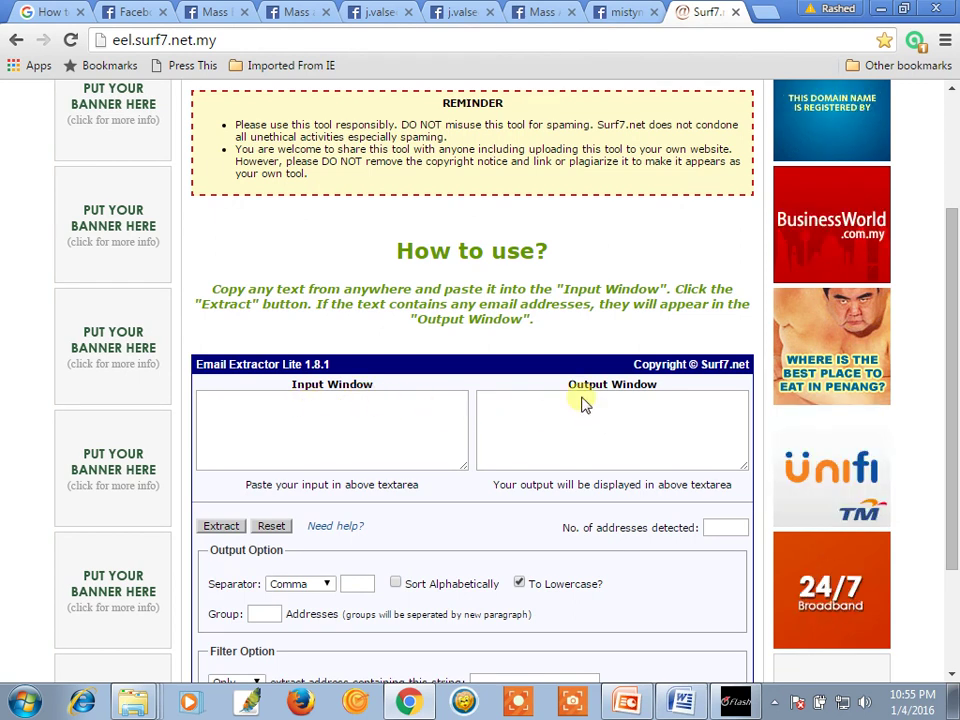
click(268, 441)
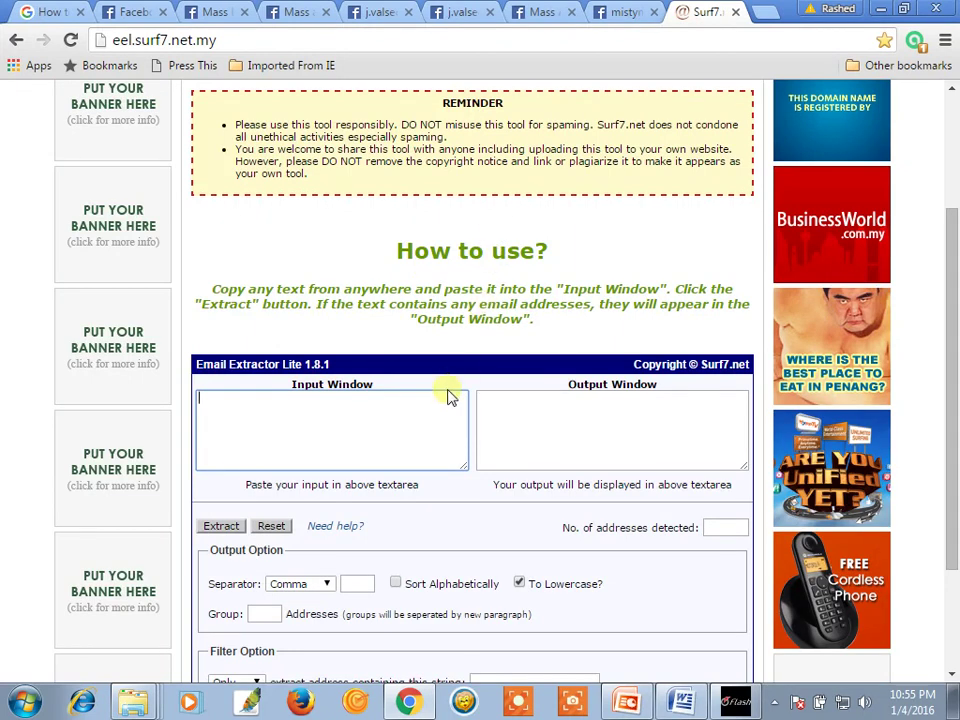
Step: Select all text on the Albania email-list post page, ready to copy the addresses
click(543, 11)
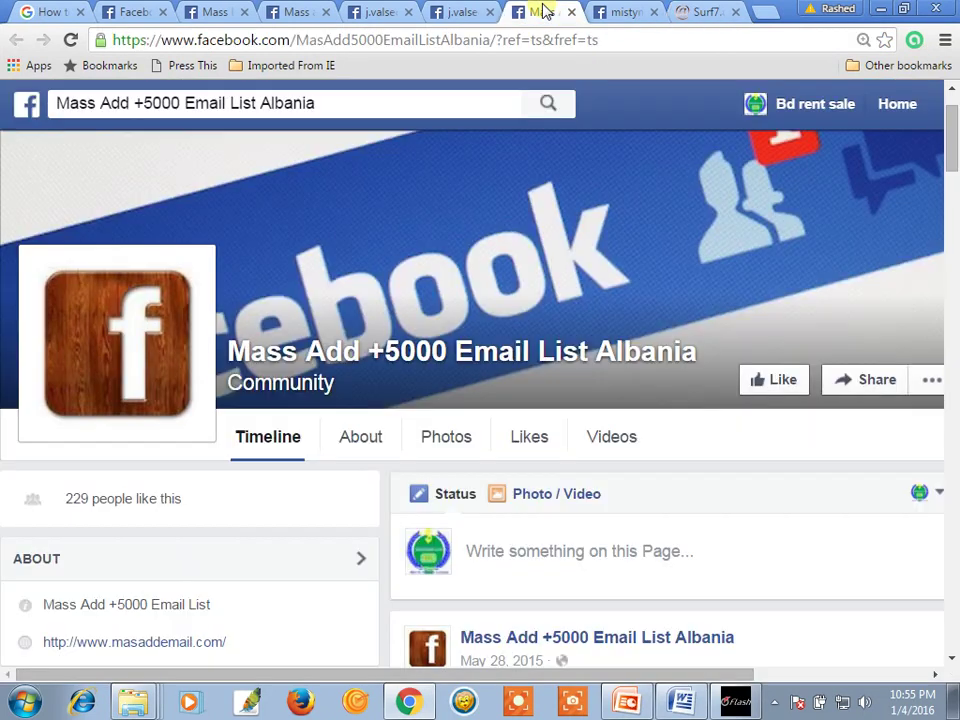
click(622, 13)
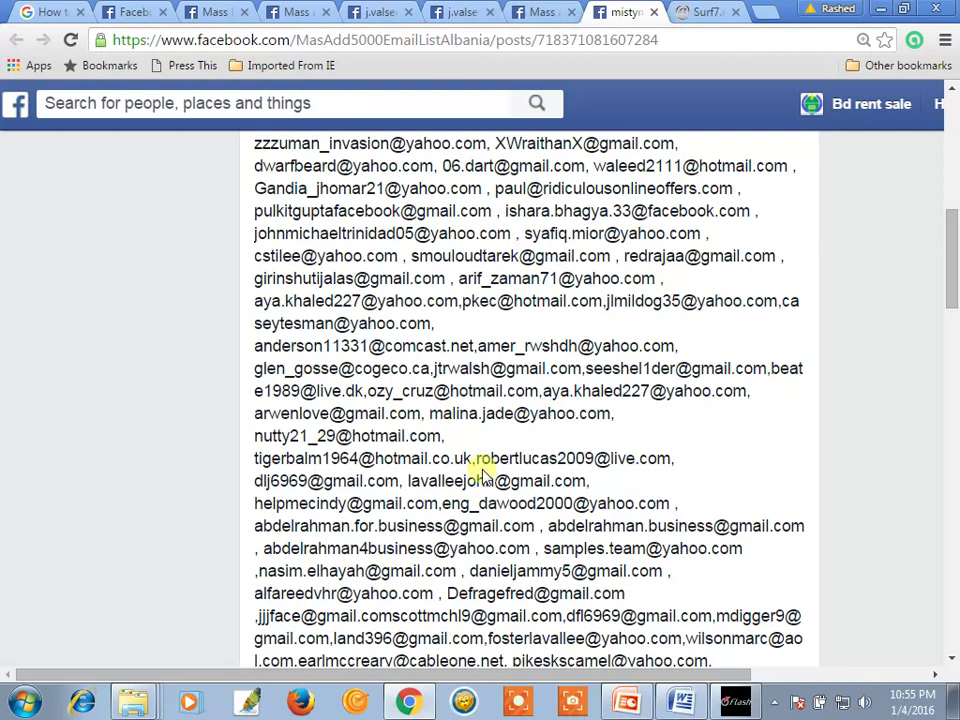
scroll(477, 393, up, 3)
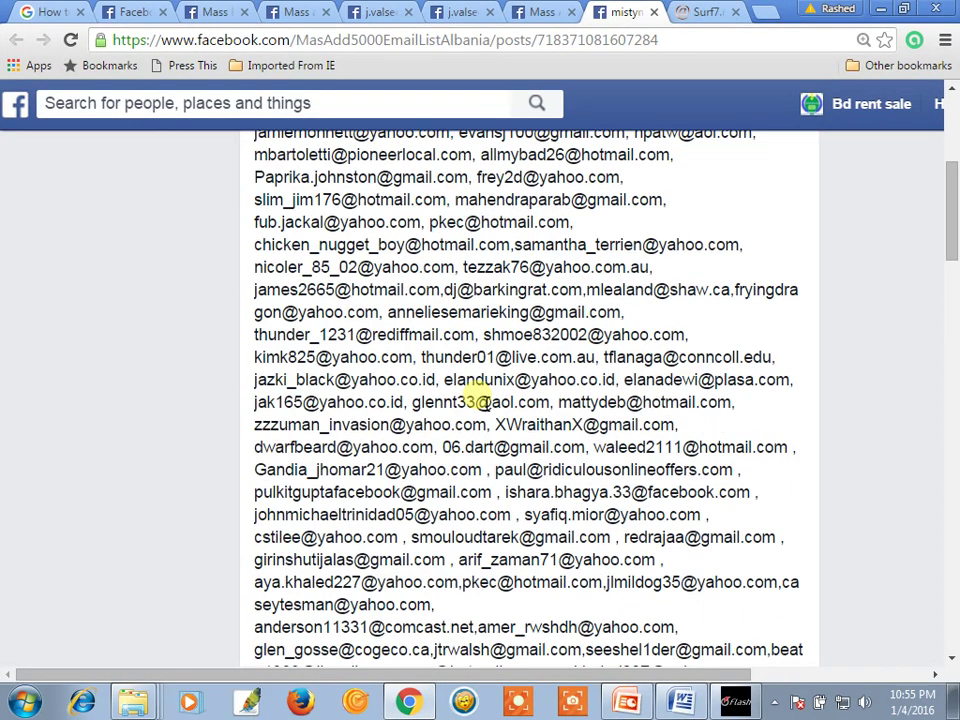
scroll(470, 392, up, 3)
right_click(368, 323)
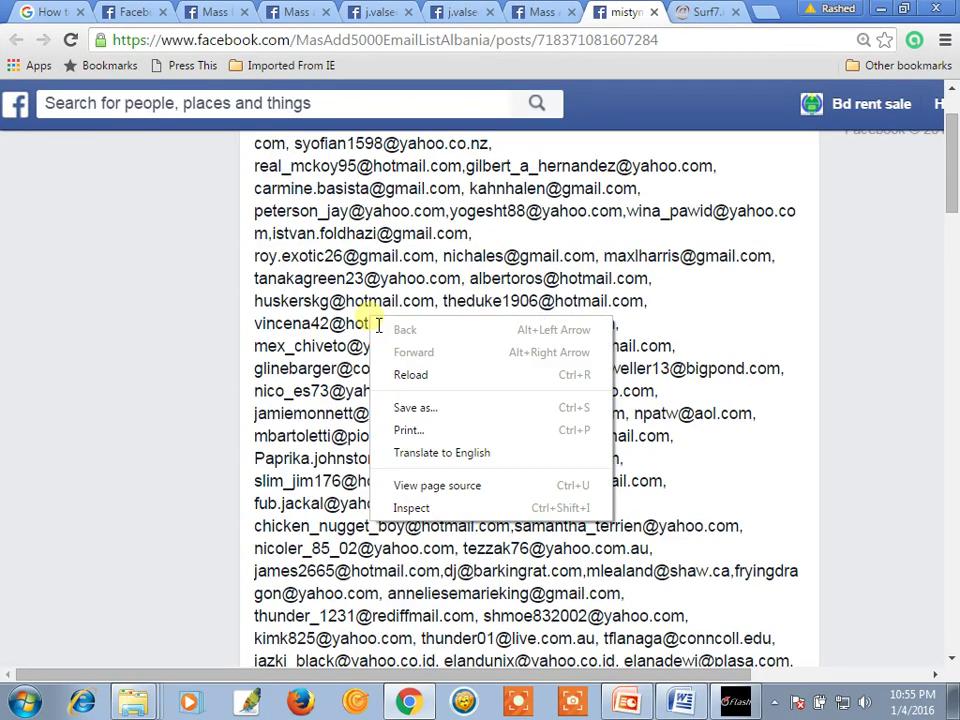
click(283, 274)
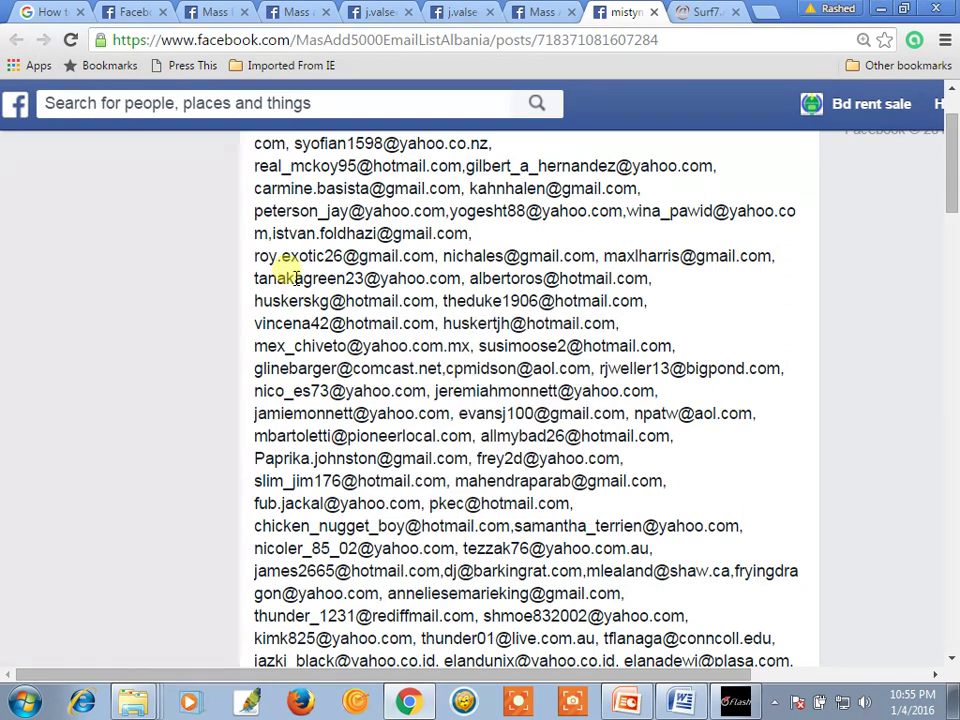
key(ctrl+a)
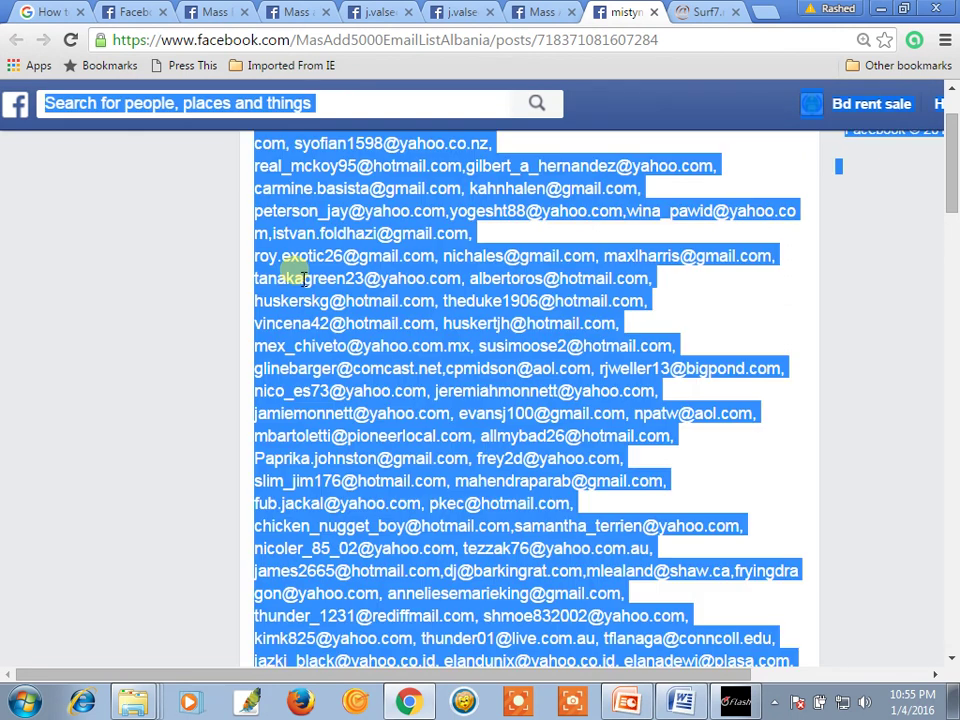
right_click(397, 333)
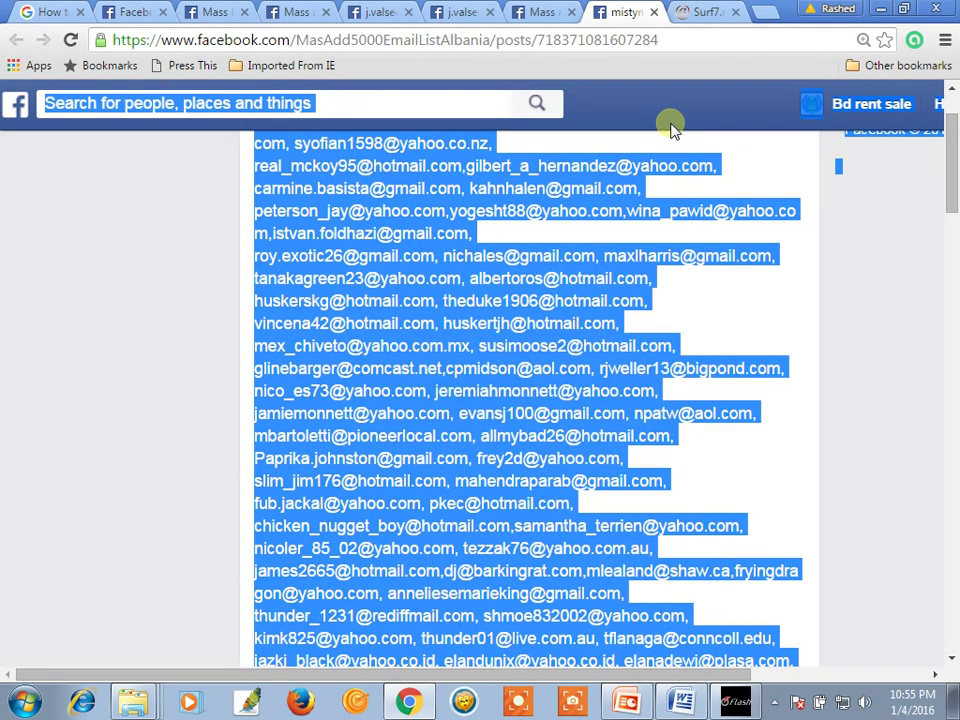
Step: Paste the copied Facebook text into the Input Window and extract the 213 email addresses
click(707, 12)
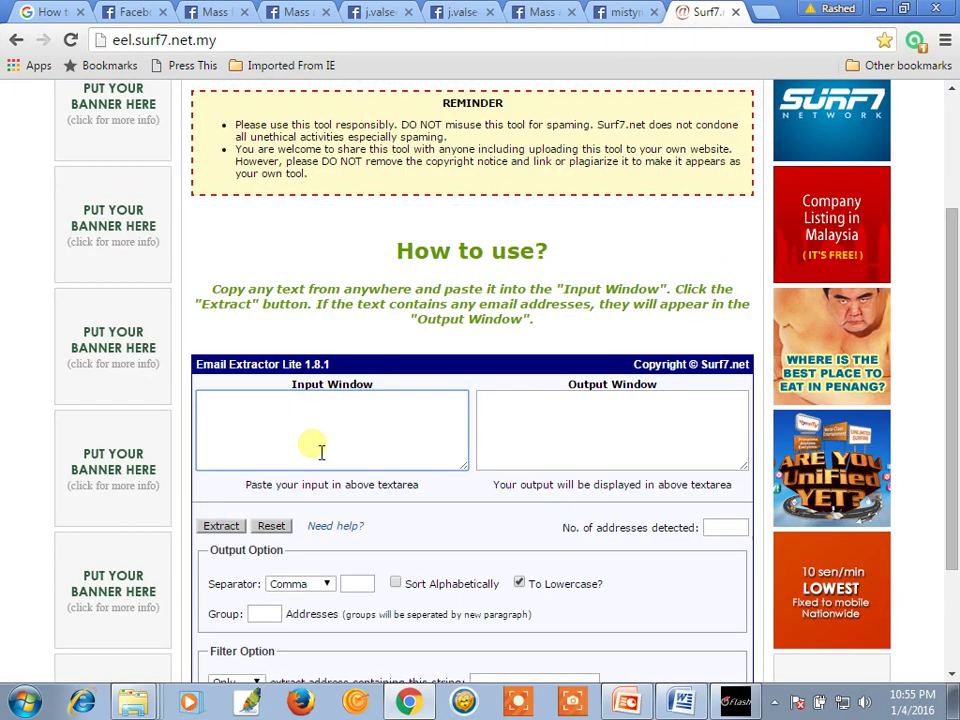
right_click(318, 418)
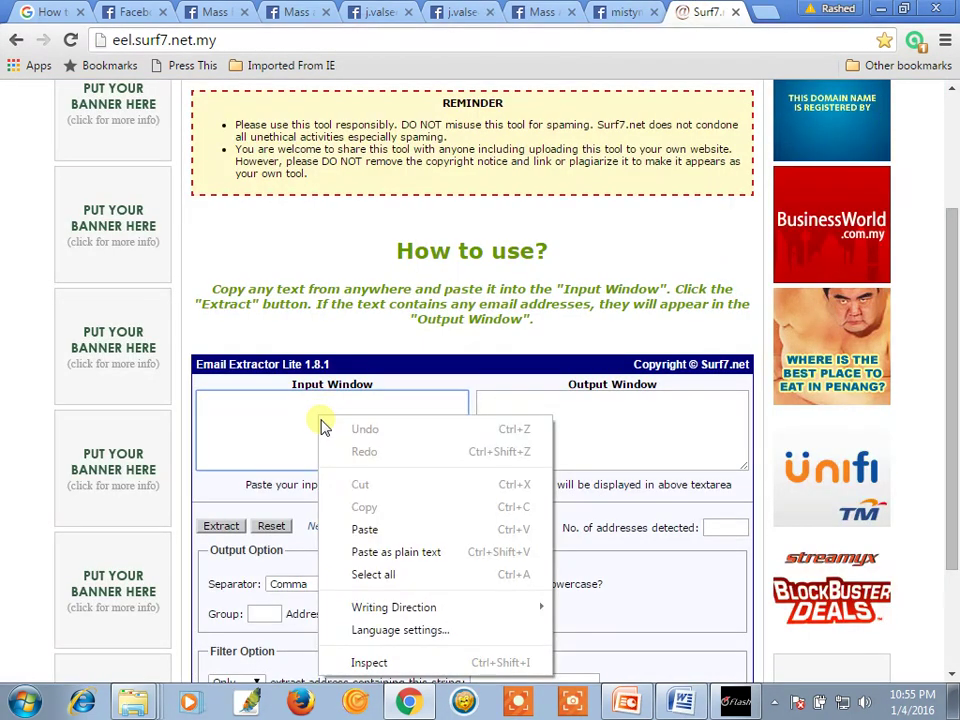
click(365, 529)
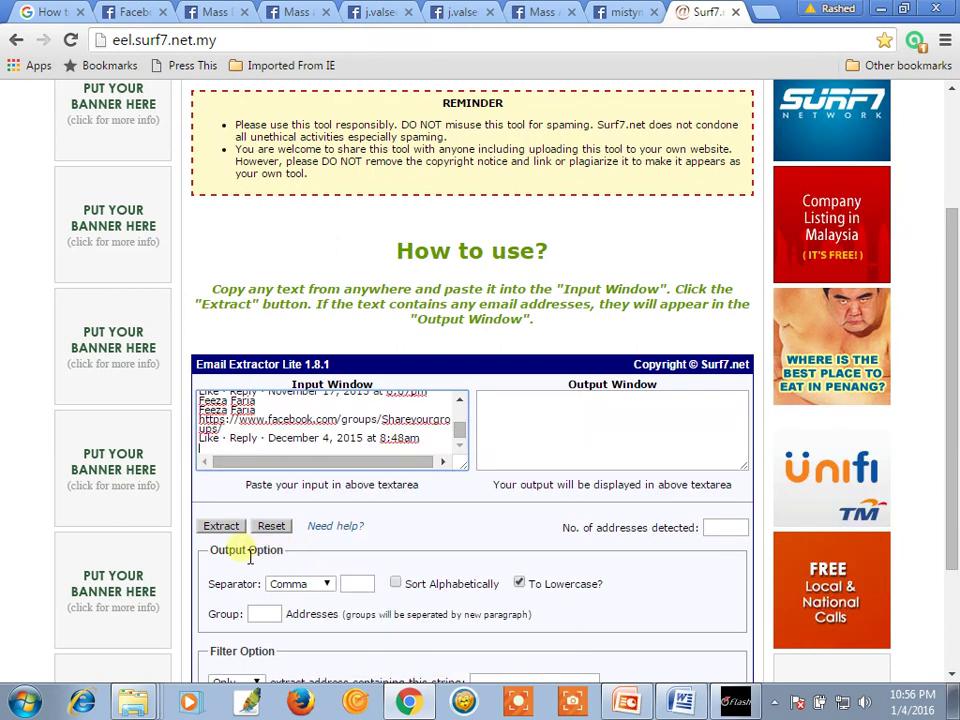
click(222, 526)
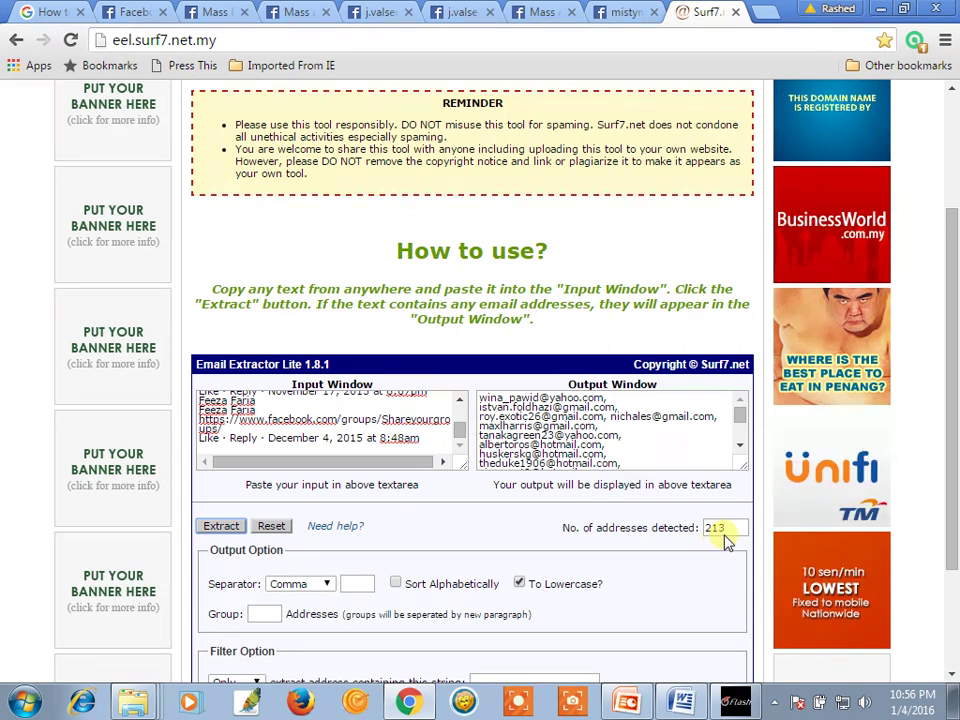
Step: Copy all the extracted addresses from the output and bring up the Windows Run box
right_click(629, 447)
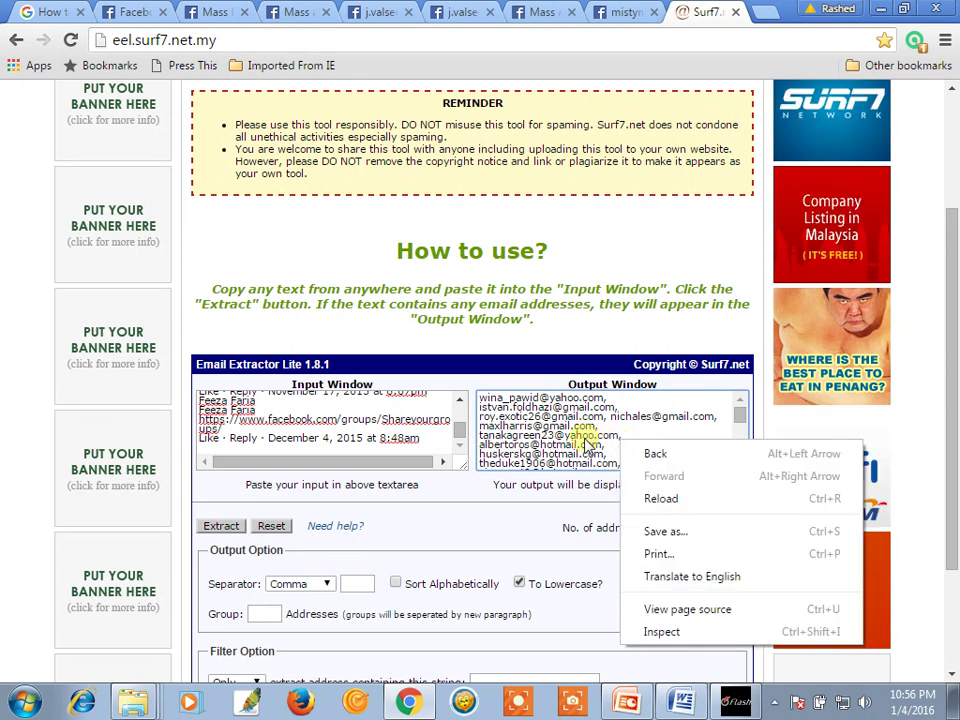
click(626, 422)
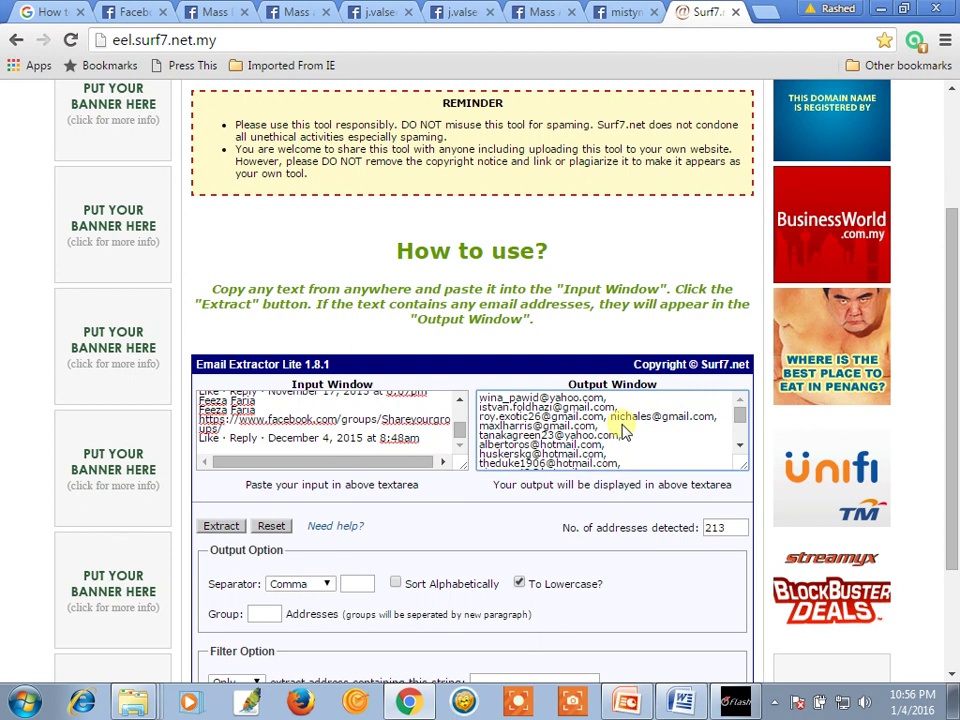
key(ctrl+a)
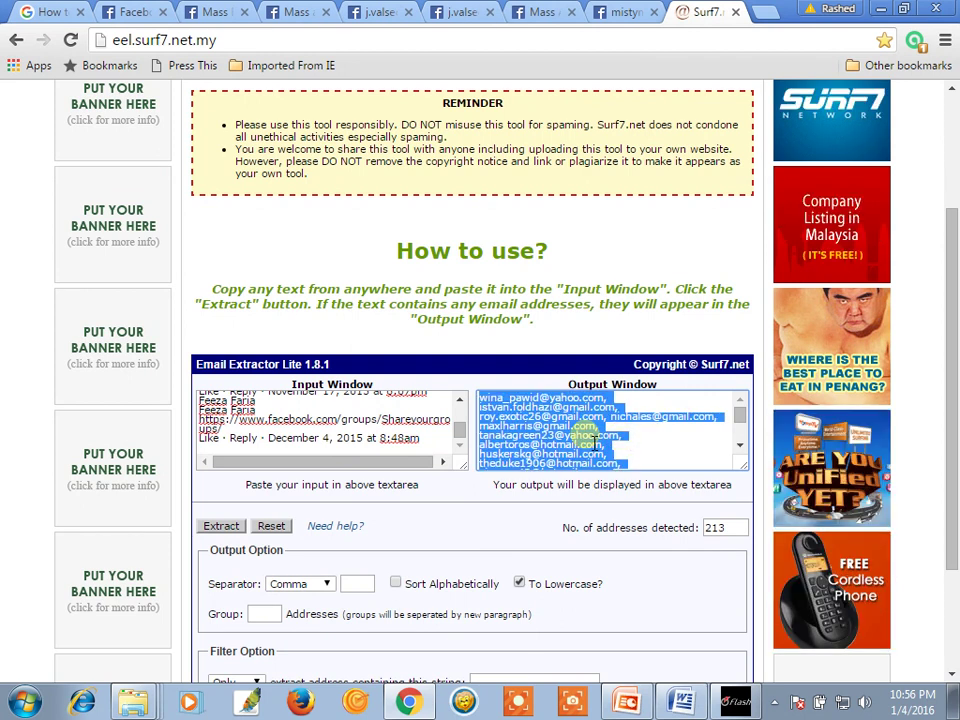
right_click(582, 440)
click(542, 450)
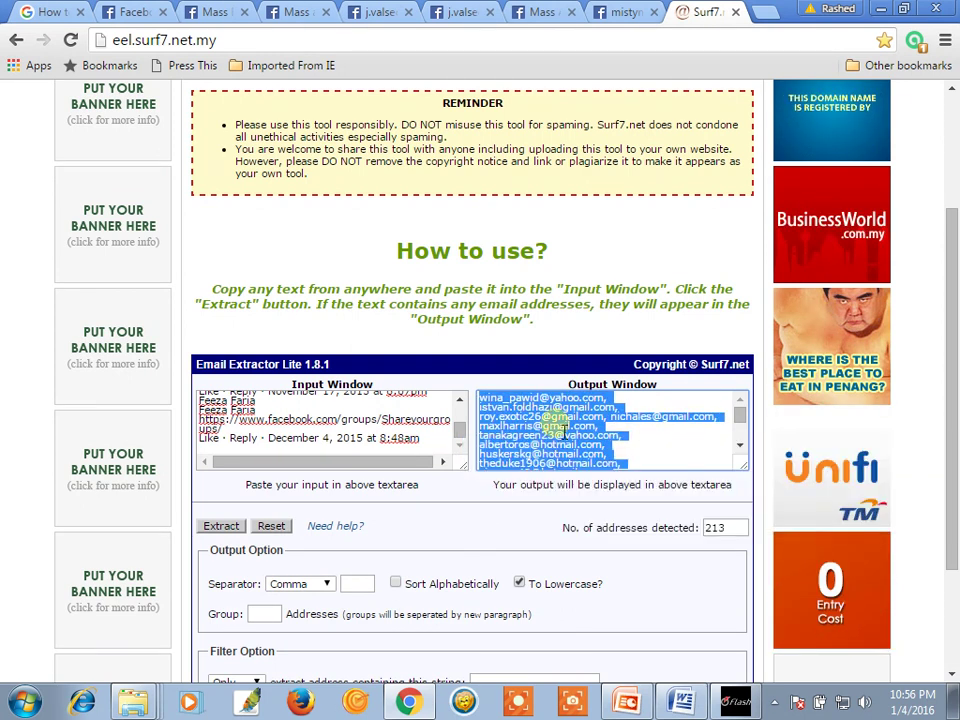
key(super+r)
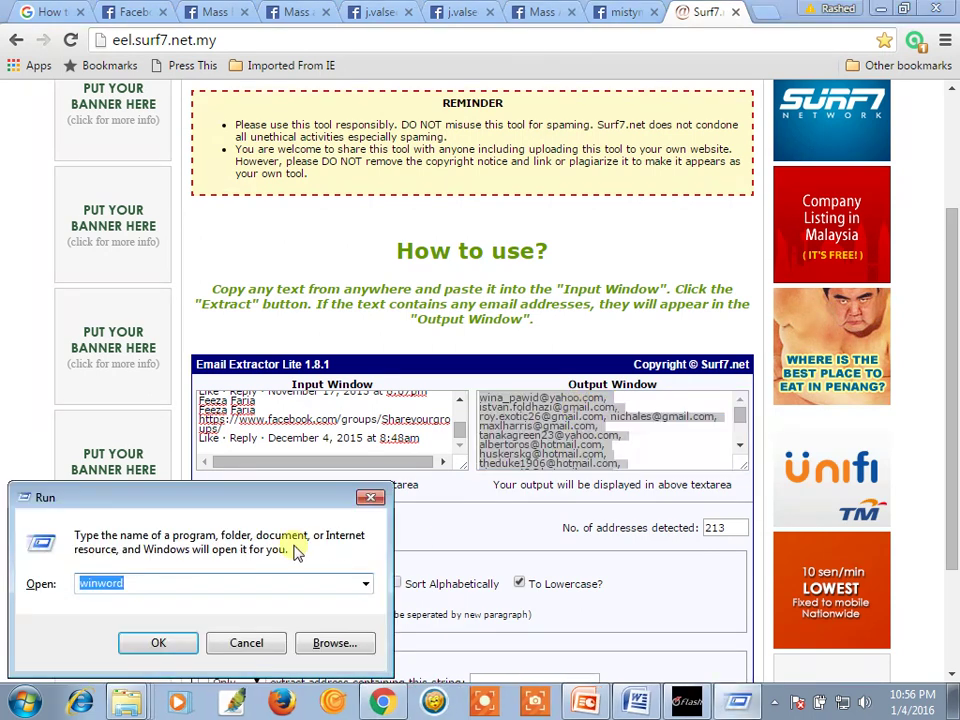
Step: Launch Word, paste the 213 addresses into a maximized blank document, and switch back to Chrome
click(160, 646)
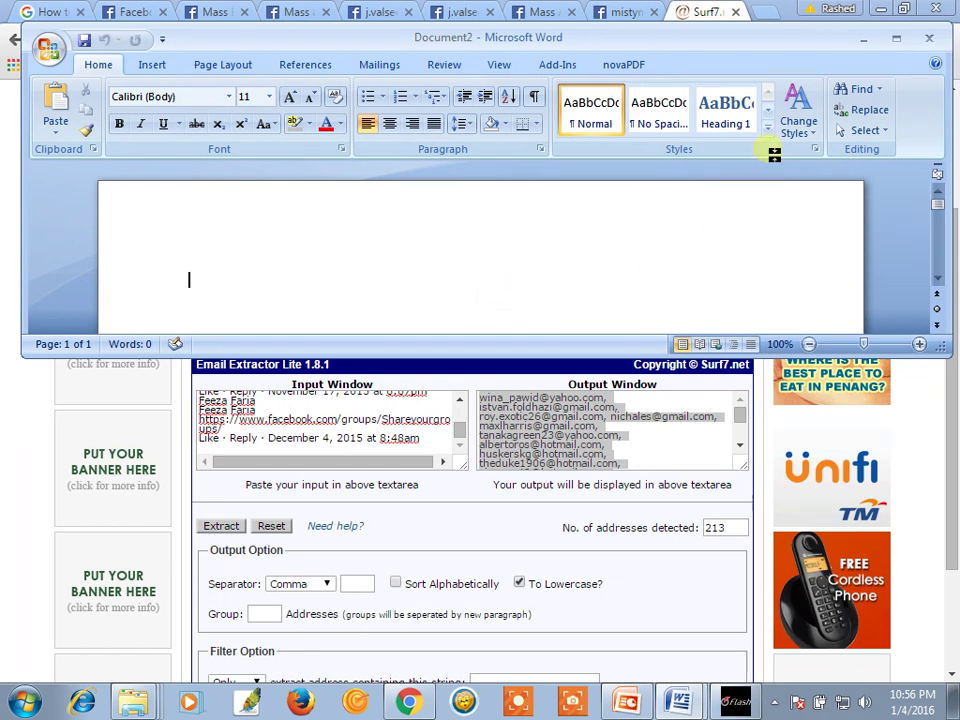
click(899, 41)
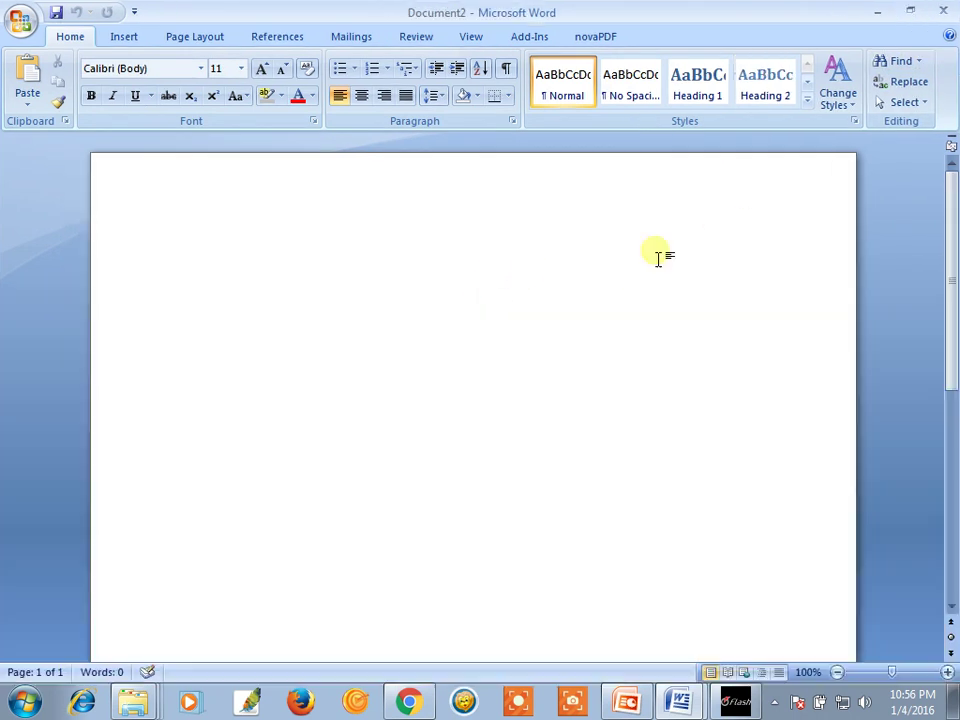
right_click(428, 300)
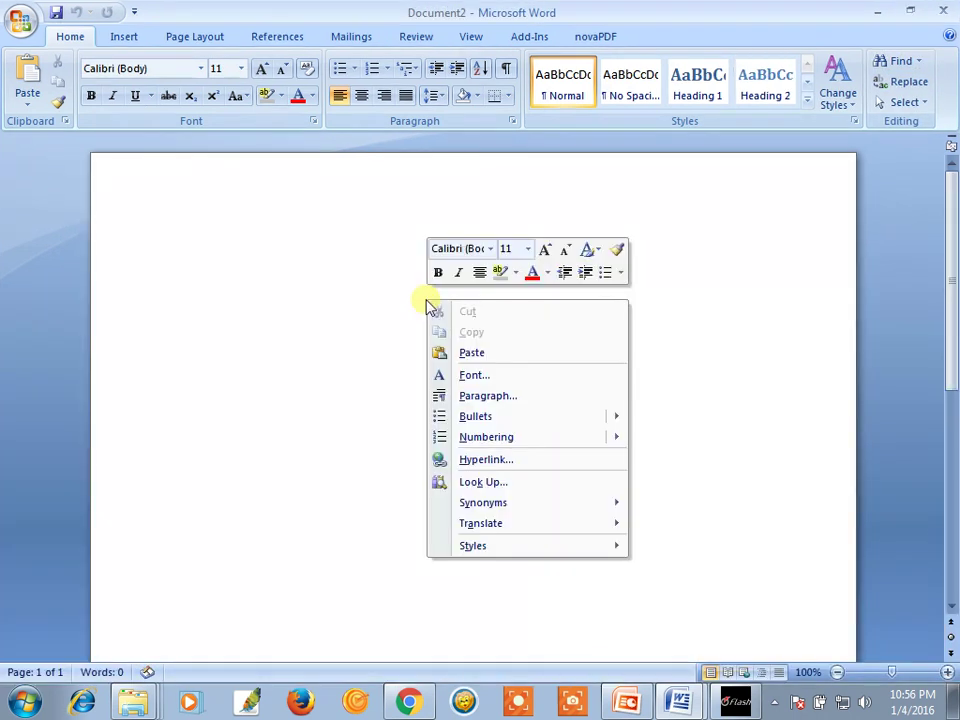
click(472, 354)
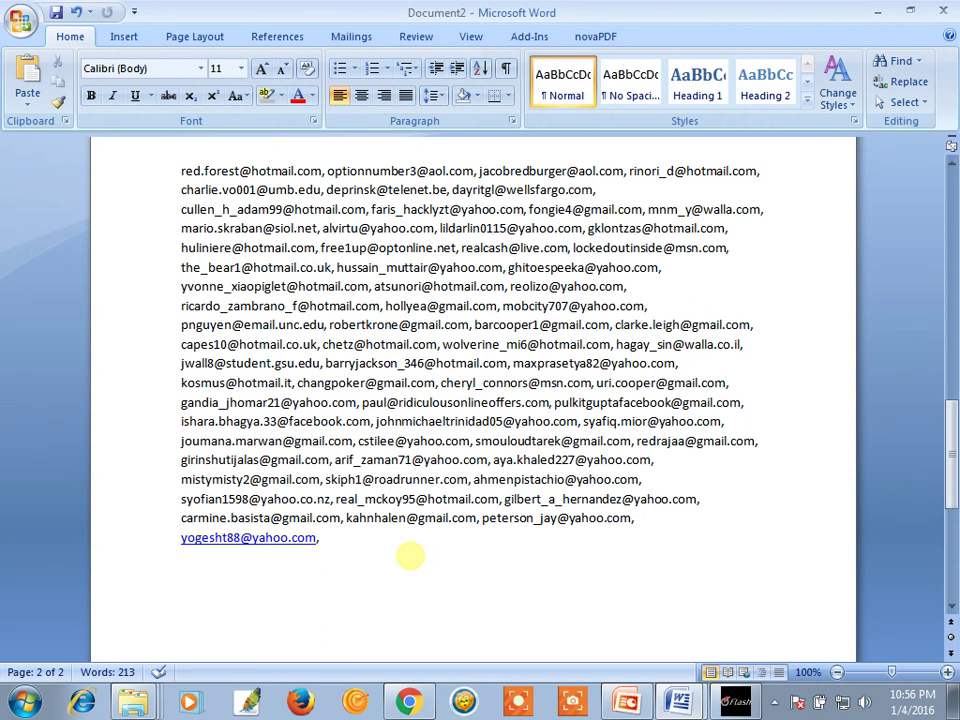
key(alt+Tab)
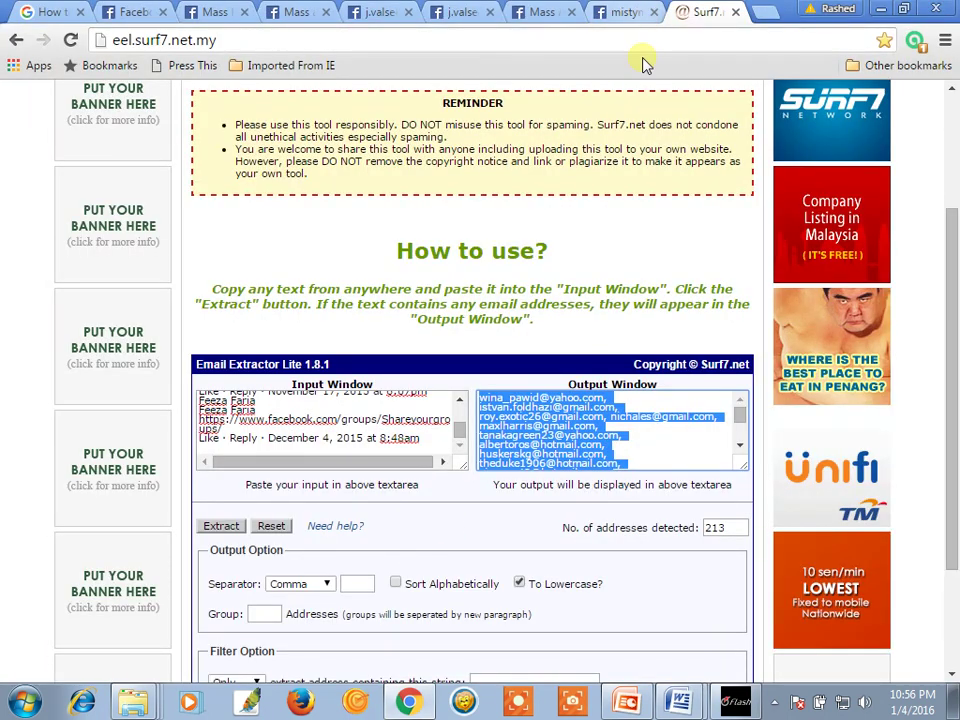
Step: Reset the extractor and select all text on the Mass Add +5000 Email List Albania page
click(271, 526)
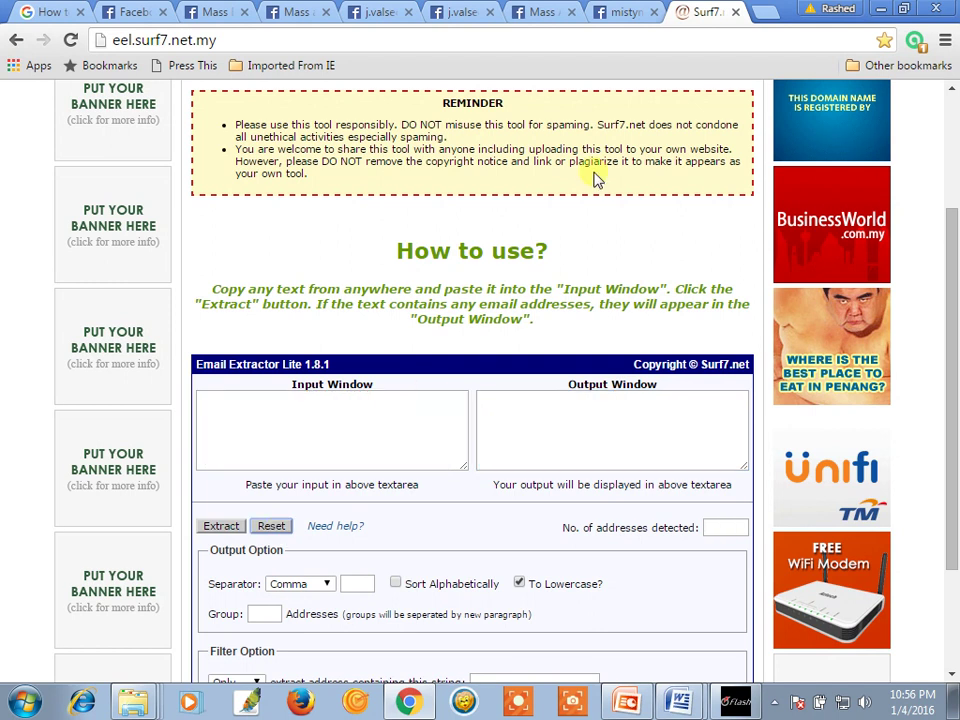
click(628, 13)
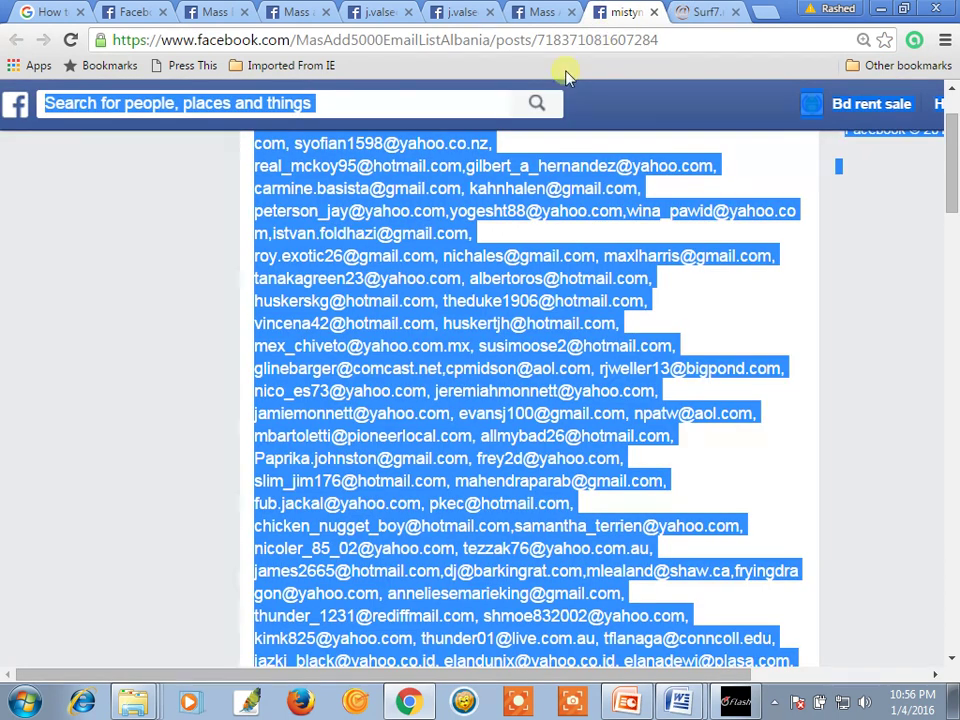
click(540, 13)
scroll(731, 508, down, 3)
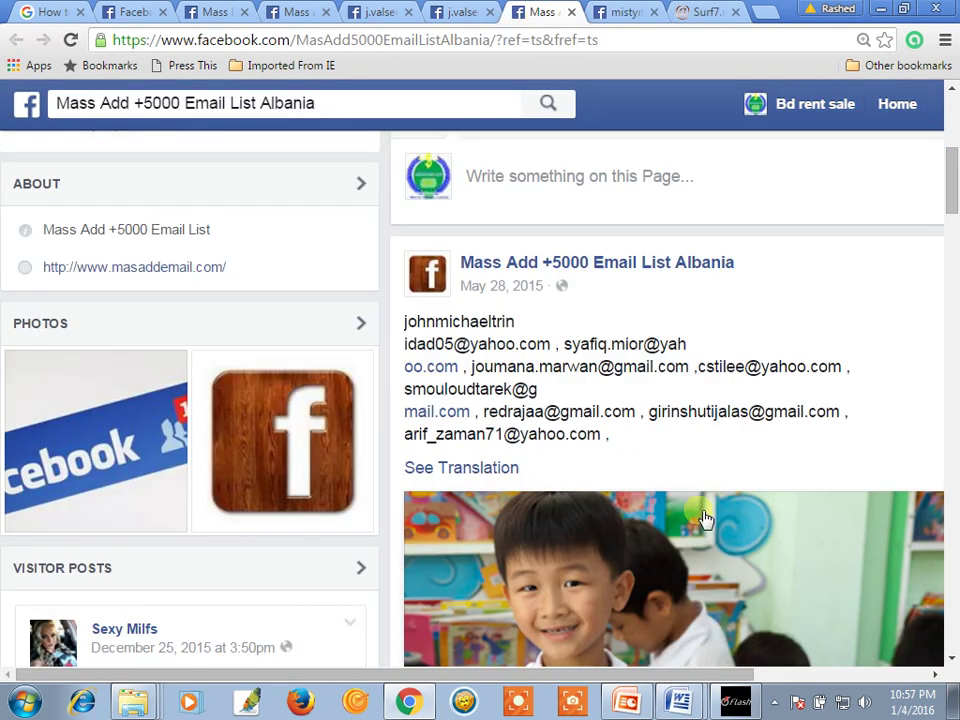
scroll(560, 480, down, 10)
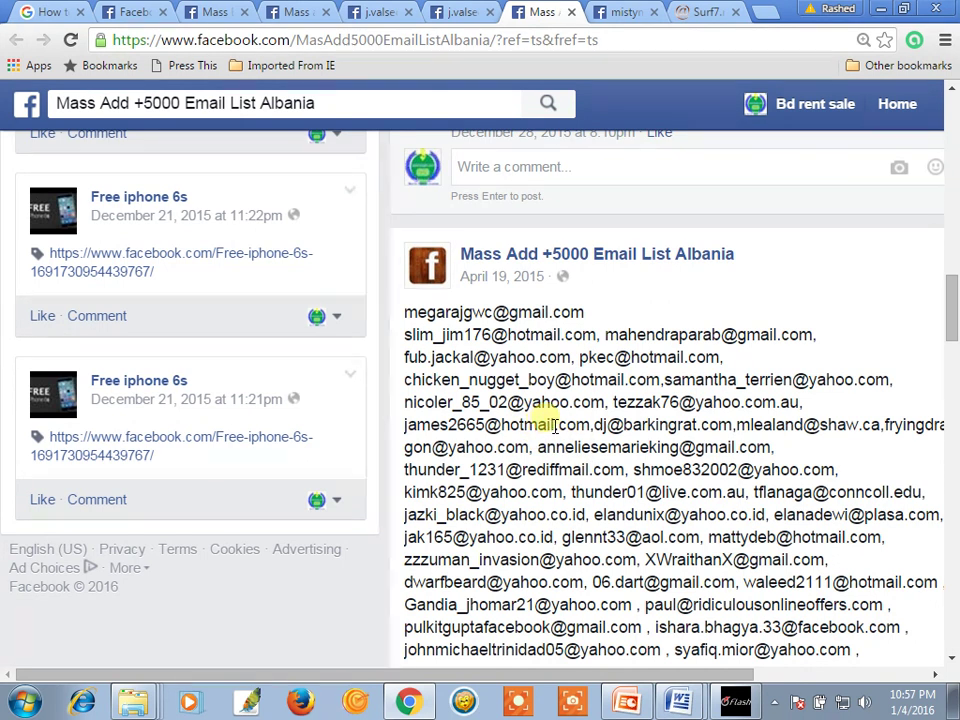
key(ctrl+a)
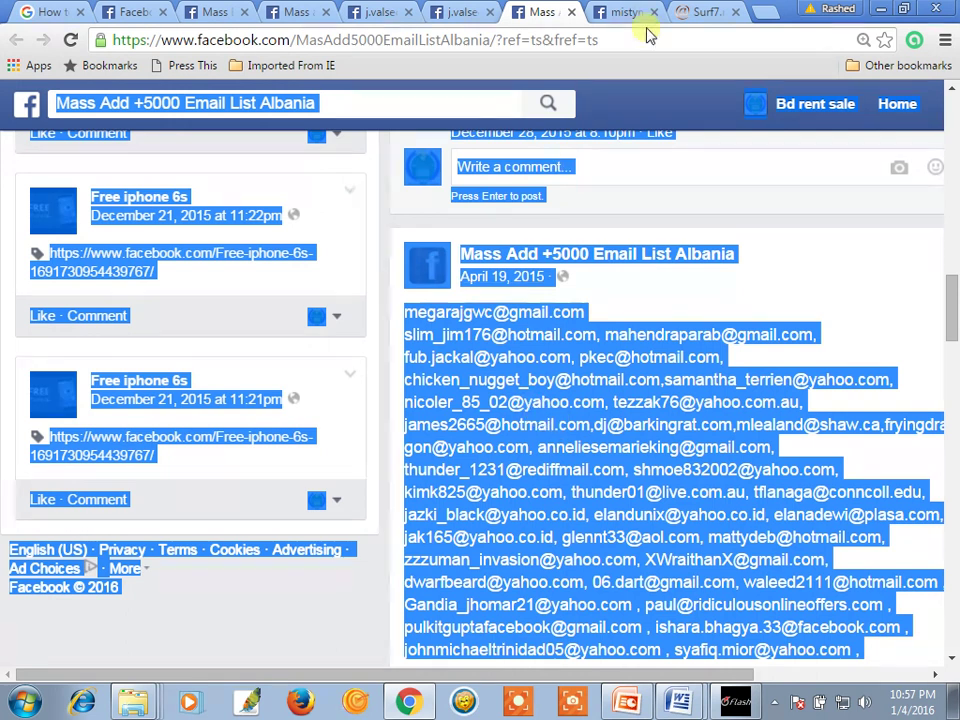
click(694, 12)
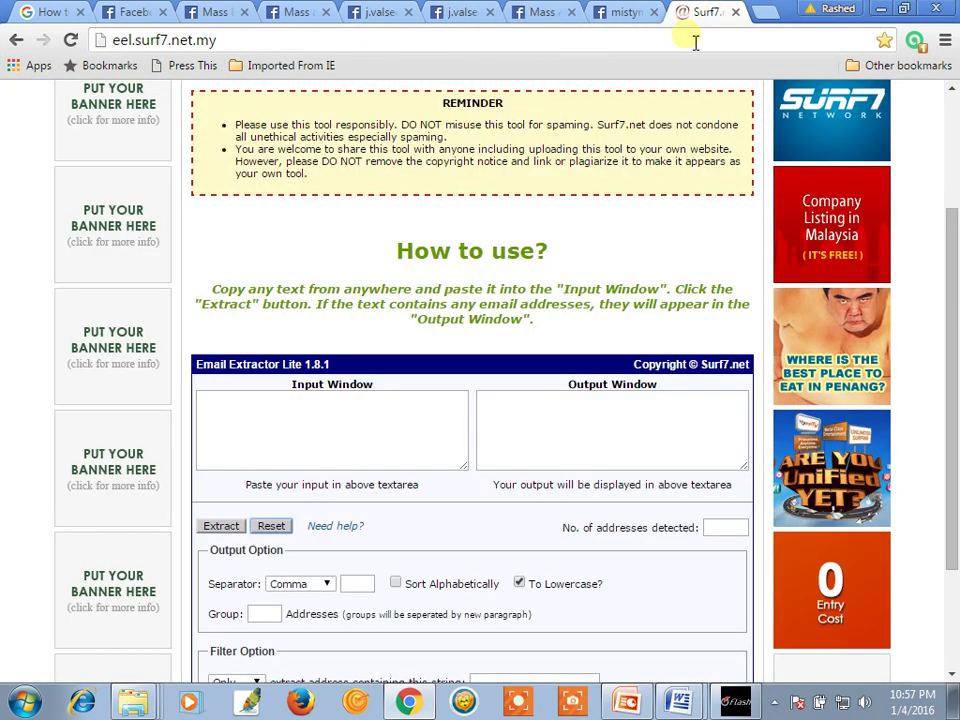
Step: Paste the Albania page text into the Input Window and extract its email addresses
click(306, 416)
right_click(301, 413)
click(345, 524)
click(221, 526)
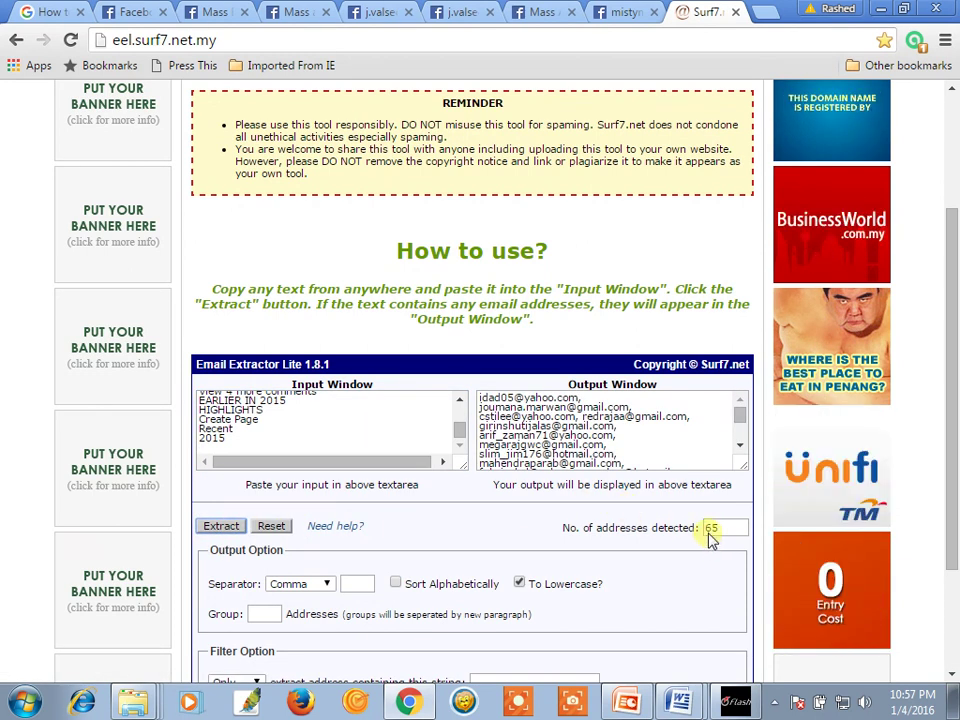
Step: Copy all 65 extracted addresses from the Output Window
triple_click(634, 430)
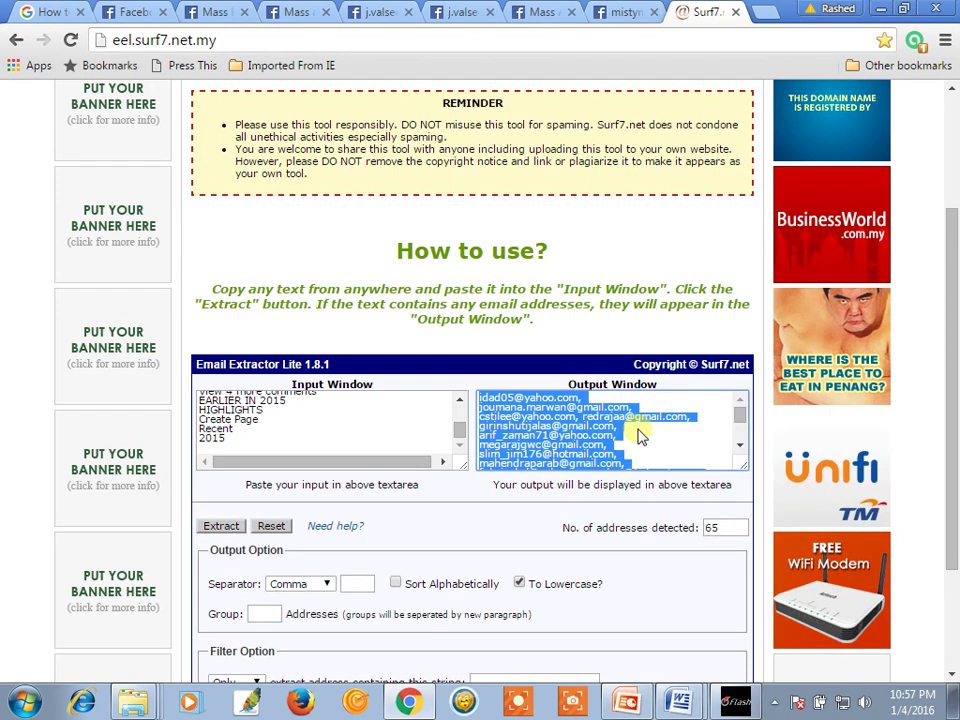
right_click(575, 437)
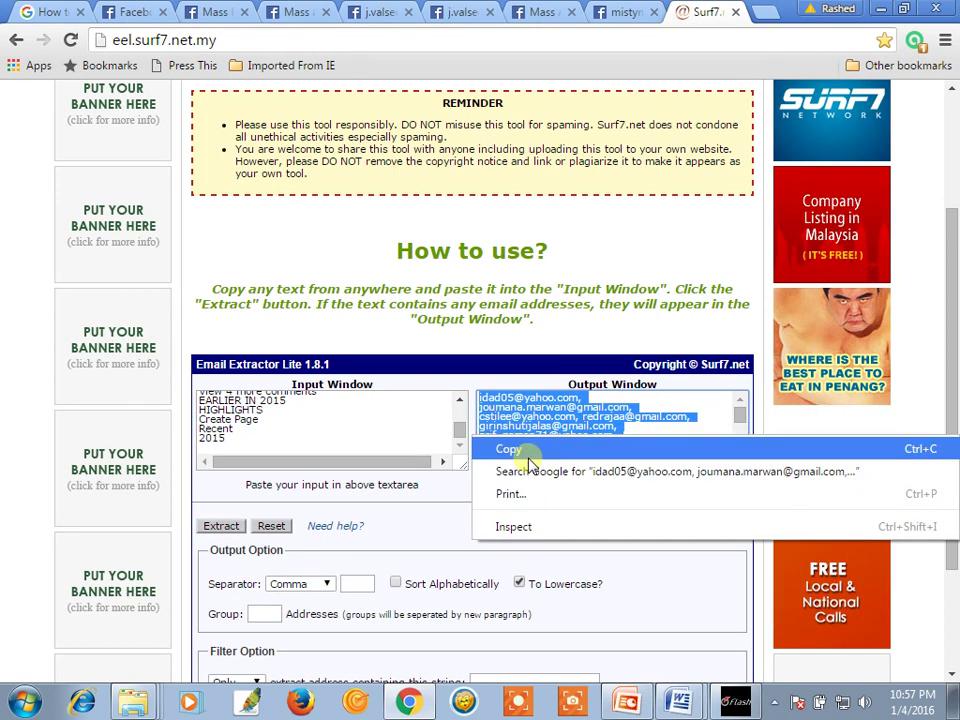
click(521, 449)
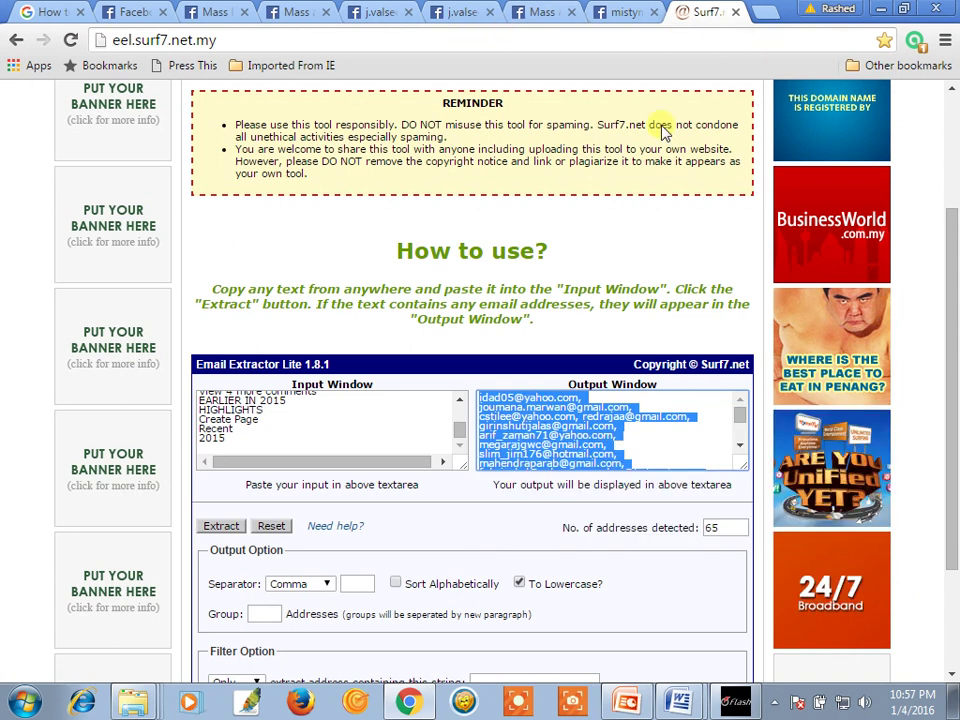
Step: Paste the 65 addresses after the existing list in Document2 and add a separating comma
mouse_move(680, 705)
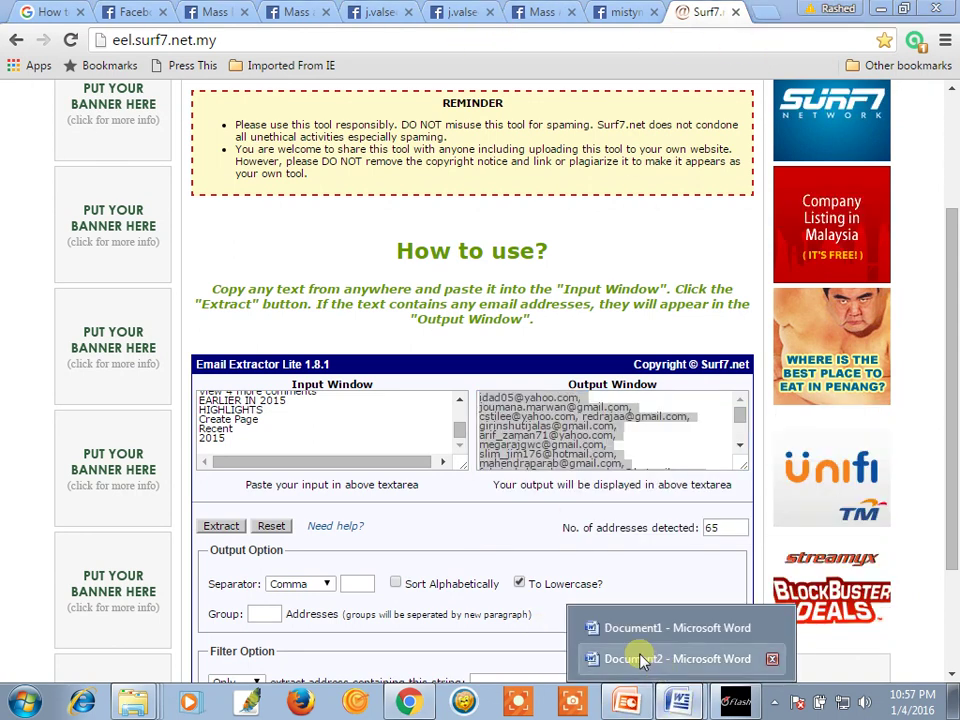
click(640, 657)
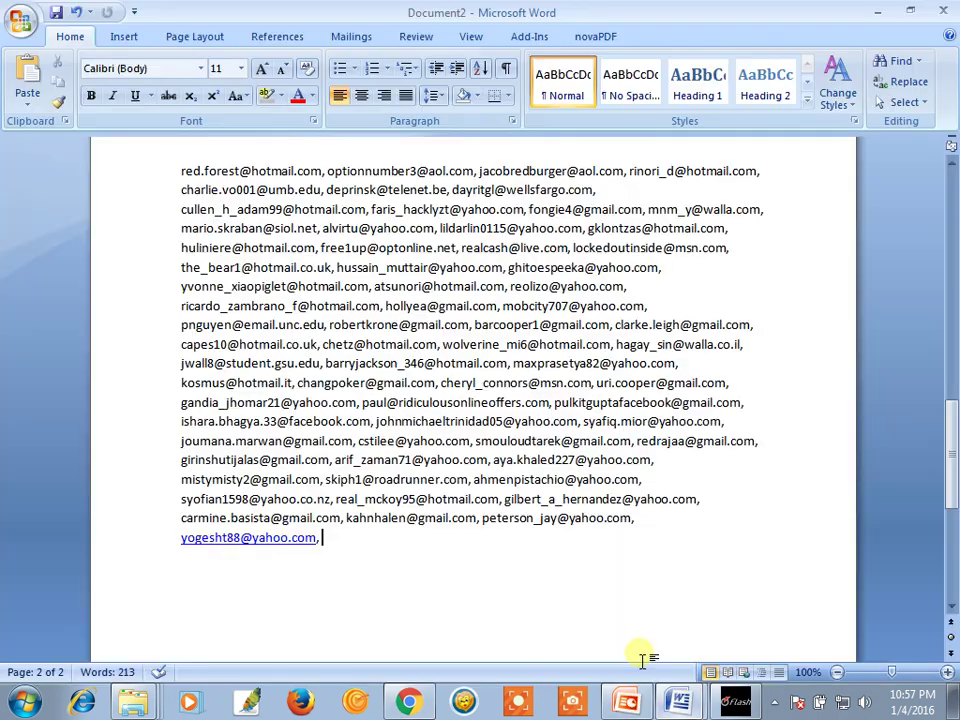
right_click(428, 554)
click(474, 349)
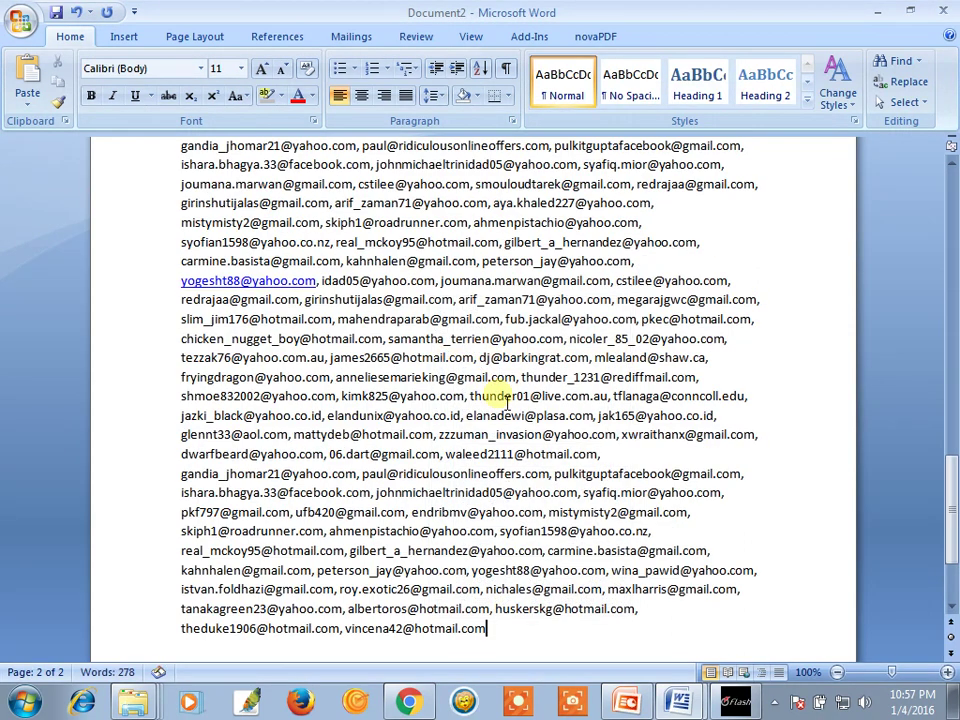
scroll(535, 560, down, 1)
text(,)
key(alt+Tab)
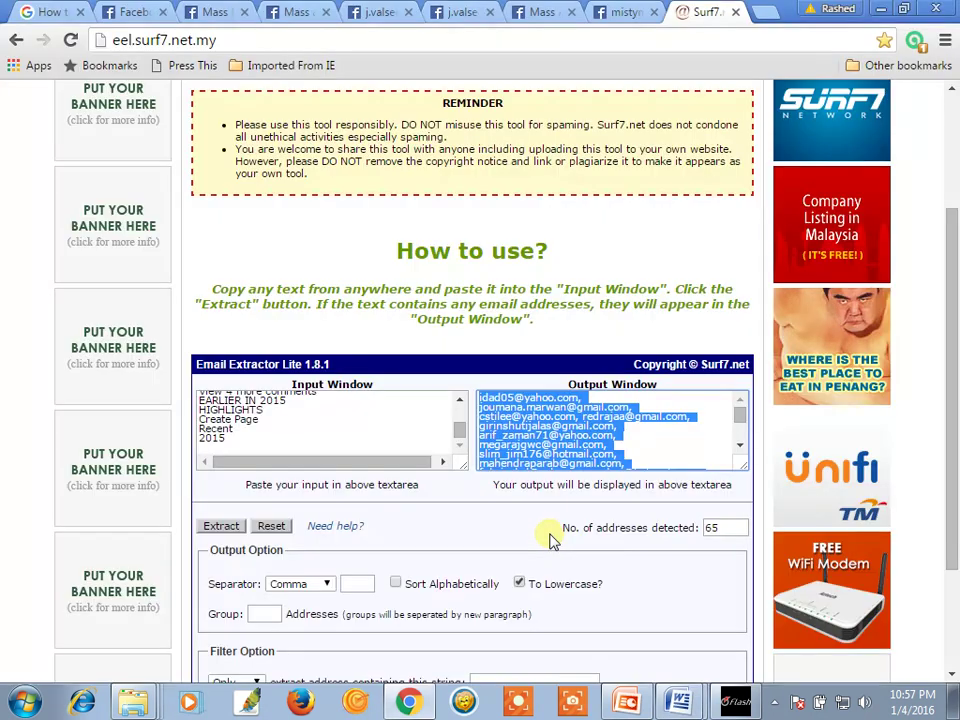
Step: Reset the extractor and select all text of the next j.valse email-list post
click(271, 525)
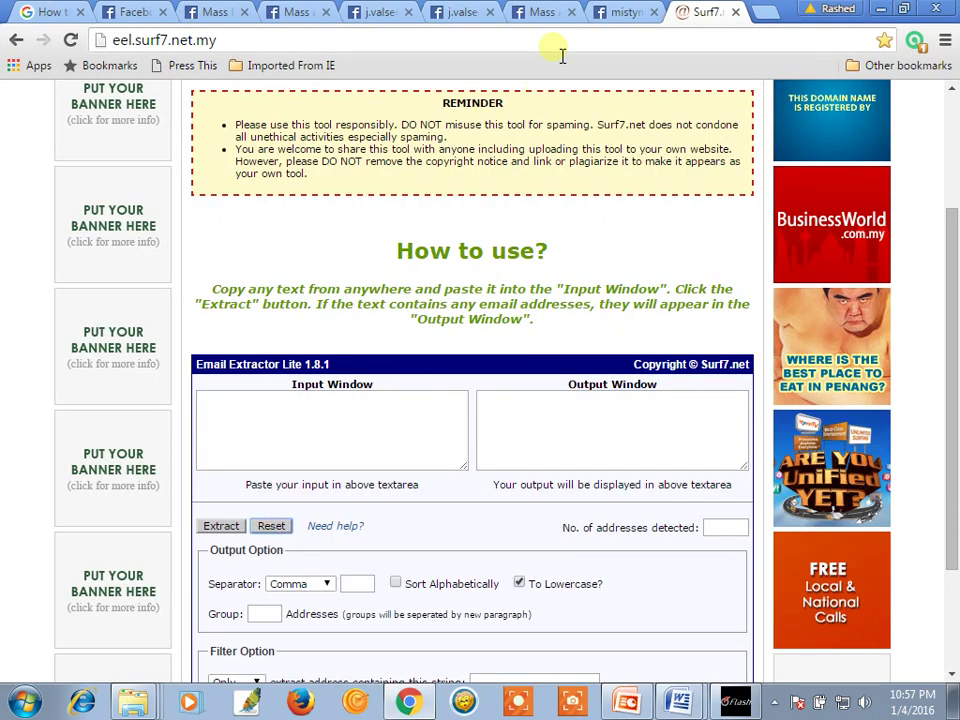
click(386, 16)
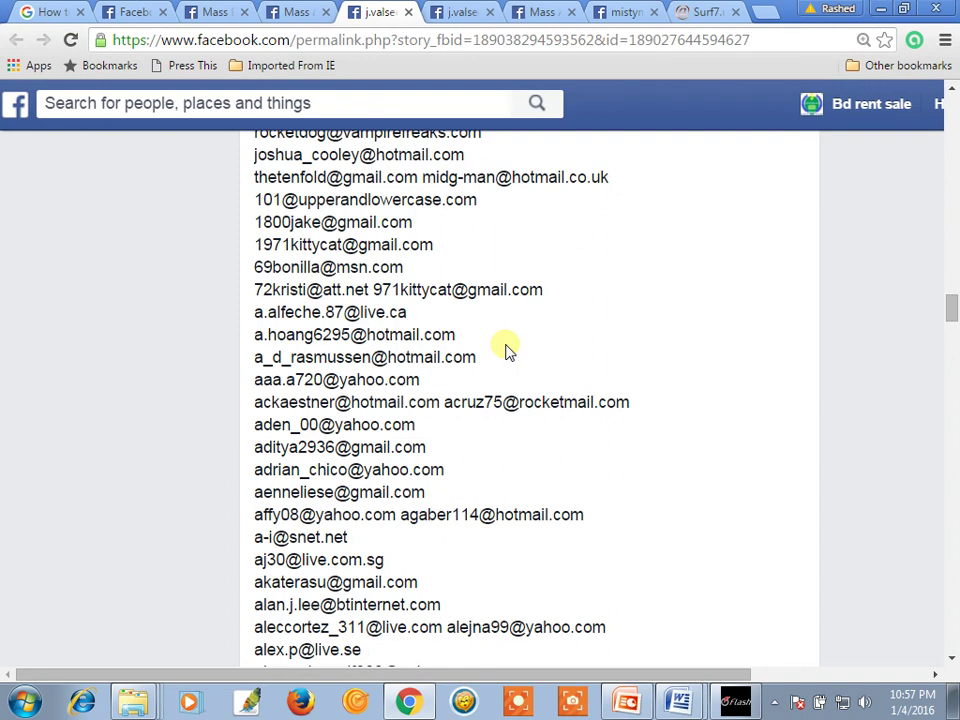
key(ctrl+a)
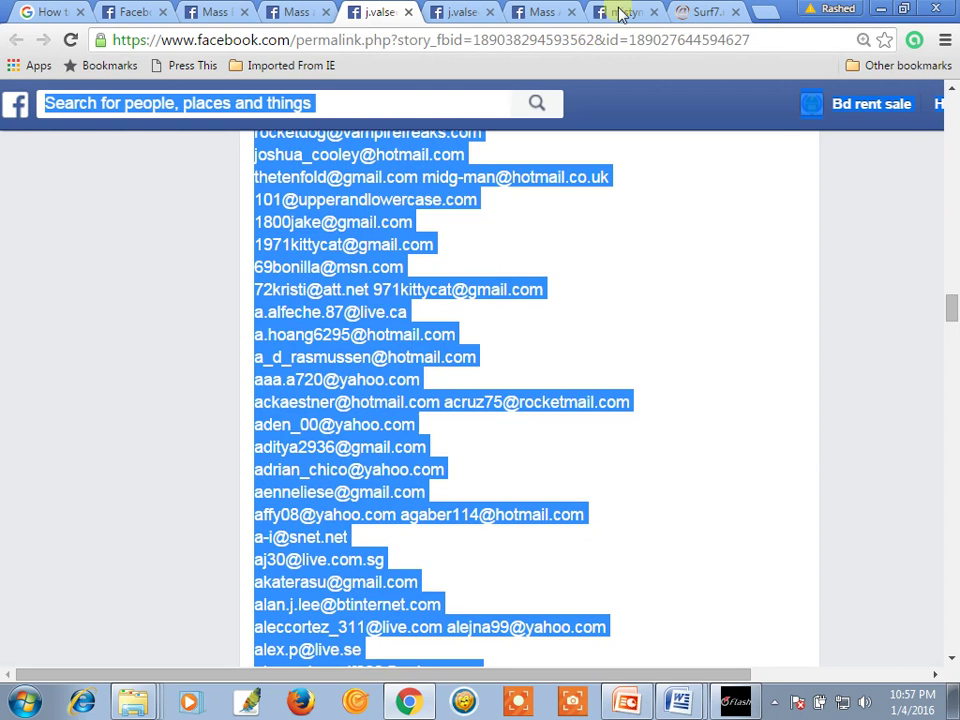
click(707, 11)
click(321, 432)
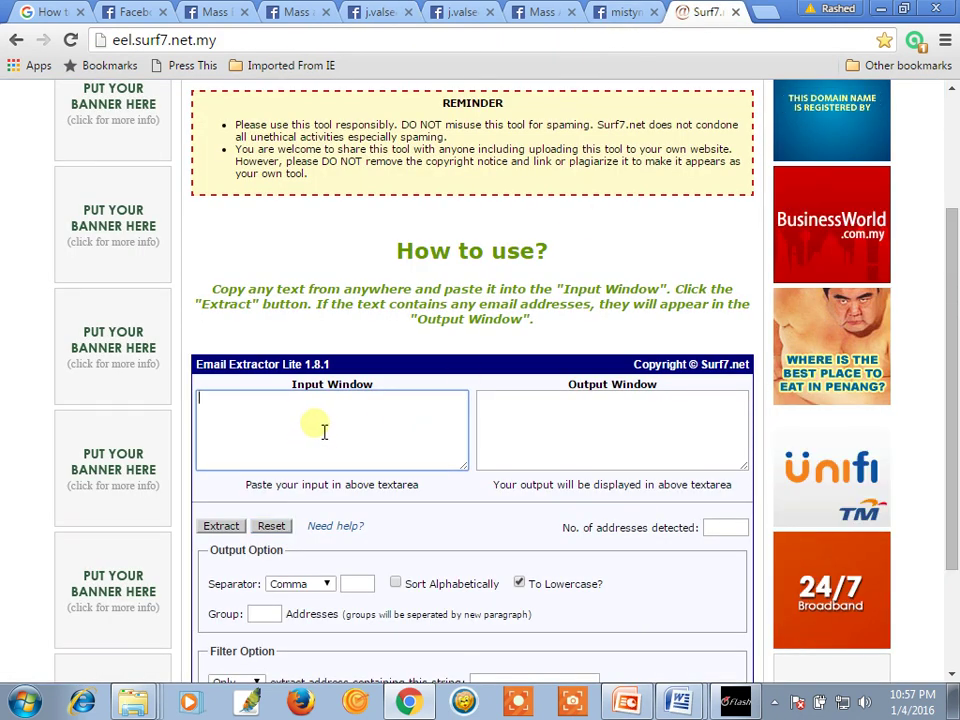
Step: Paste the post text into the extractor and extract its 498 addresses
key(ctrl+v)
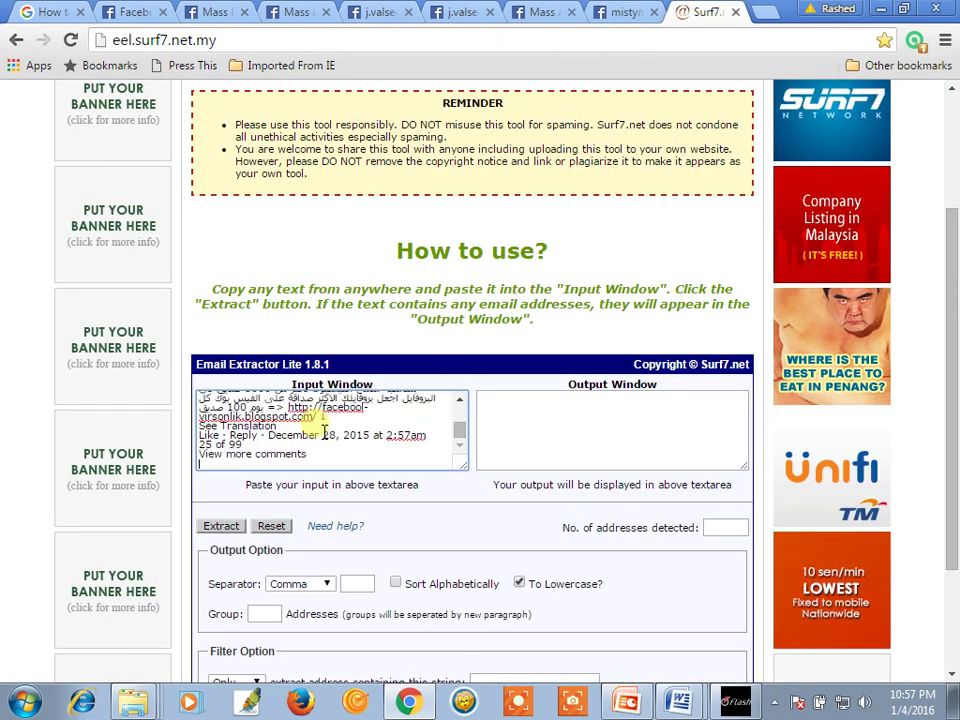
click(222, 526)
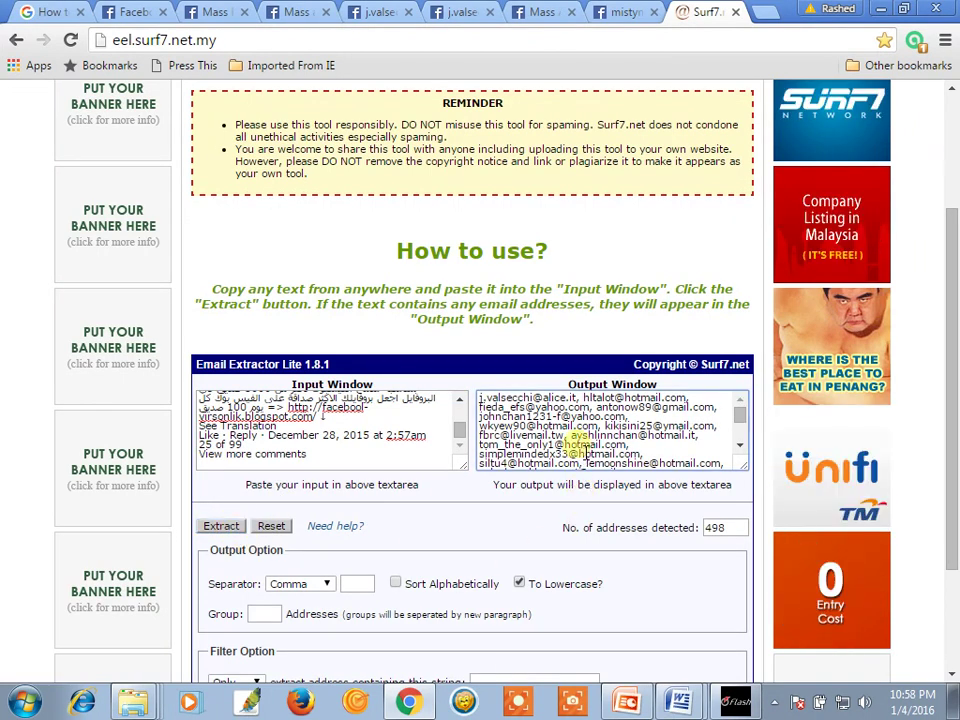
click(585, 448)
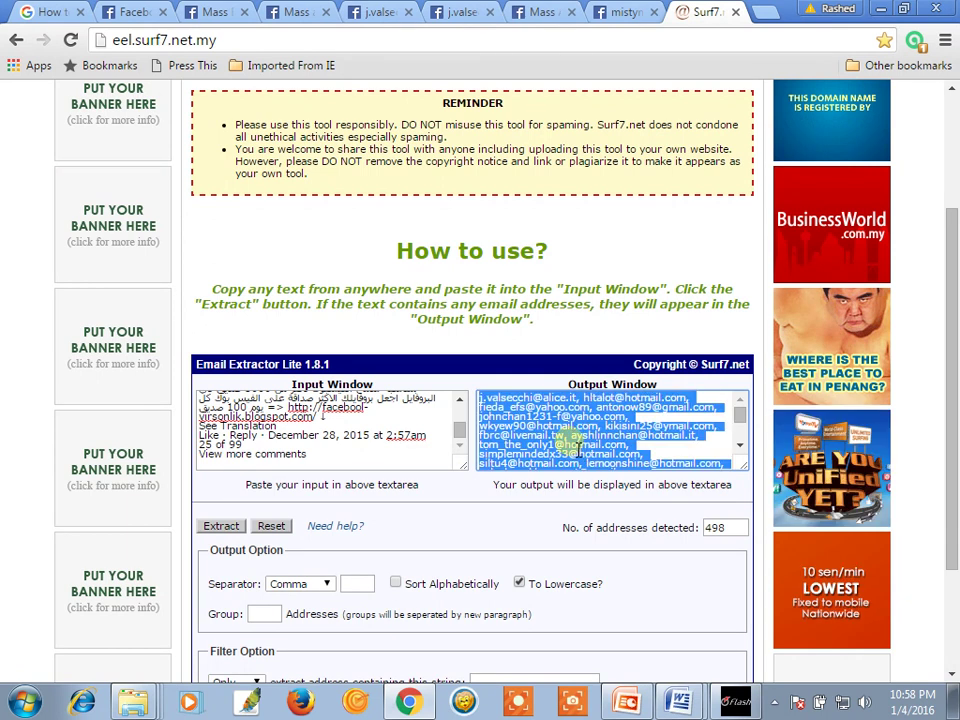
Step: Copy the 498 extracted addresses and bring Document2 forward in Word
right_click(578, 450)
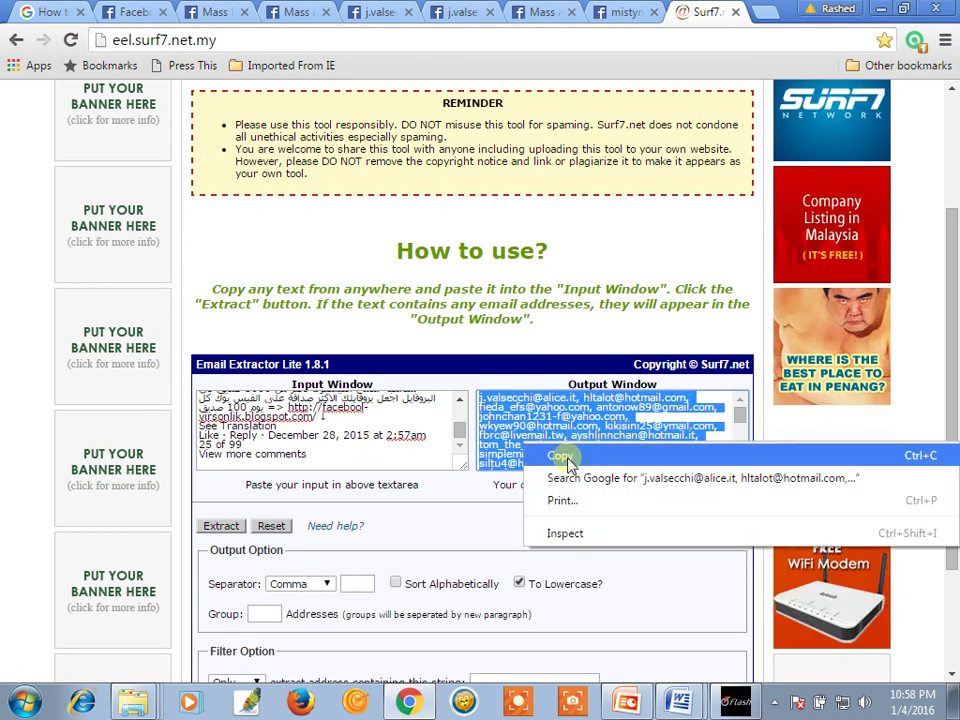
click(561, 454)
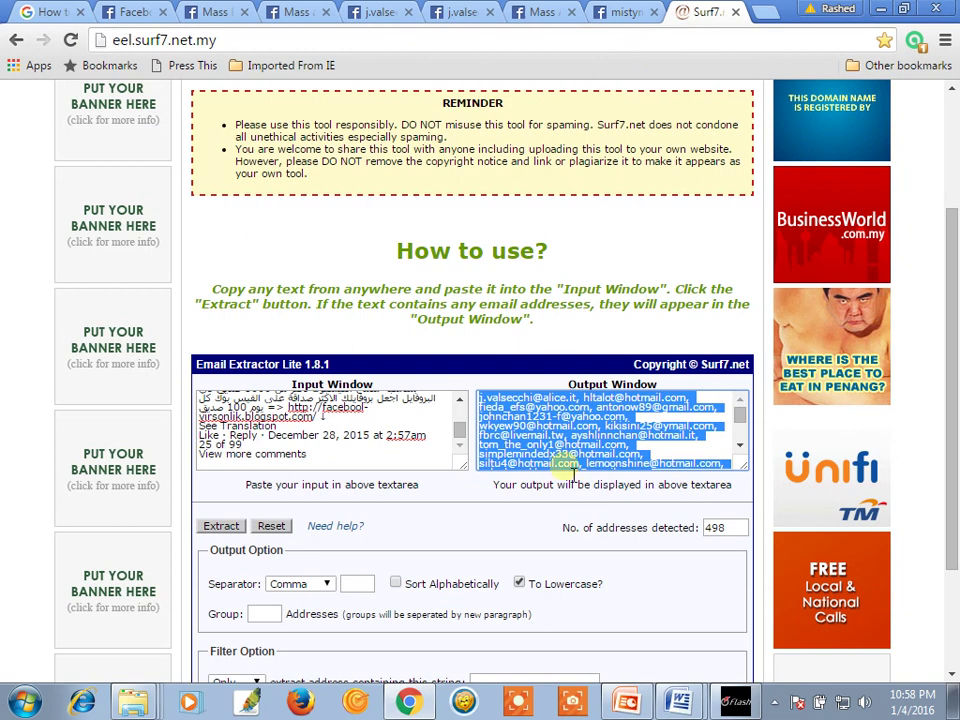
click(678, 698)
click(655, 659)
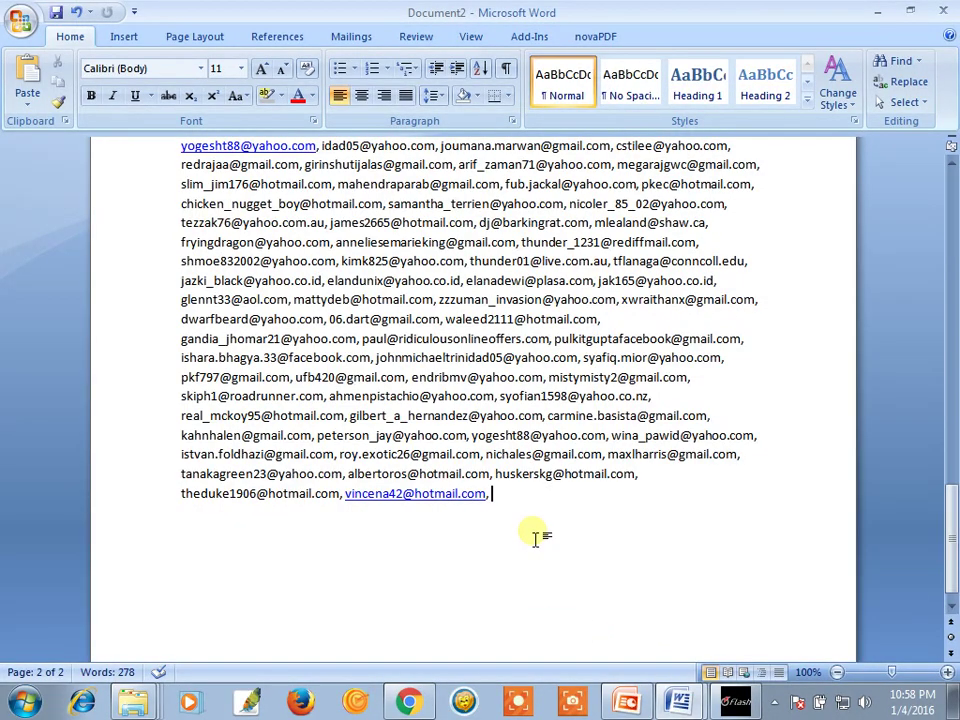
Step: Paste the 498 addresses at the end of Document2, reaching 776 words over 6 pages
key(ctrl+v)
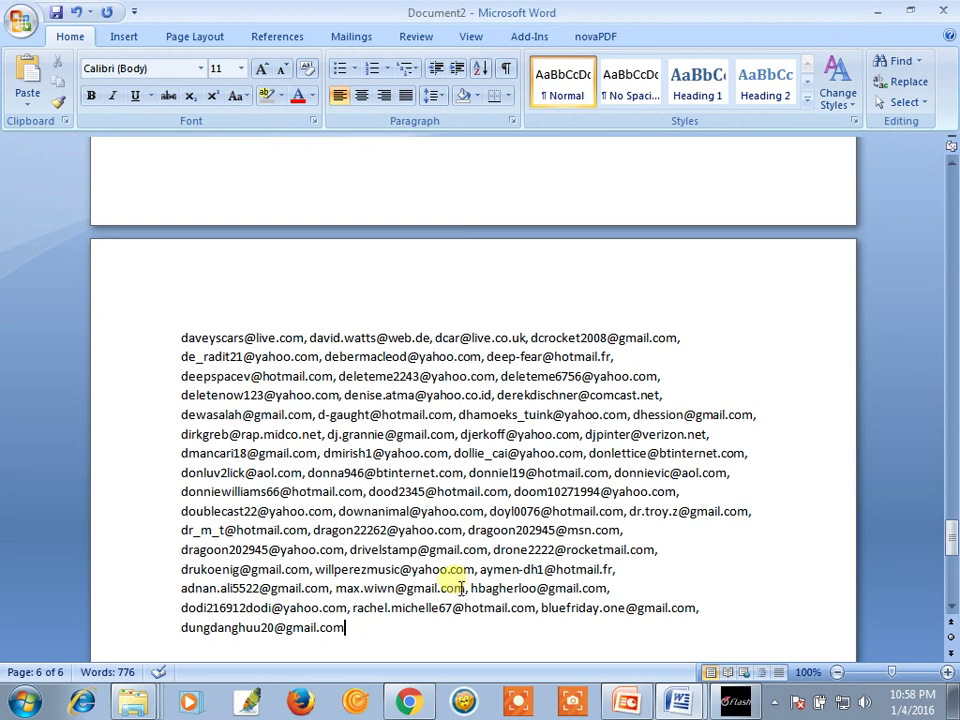
key(alt+Tab)
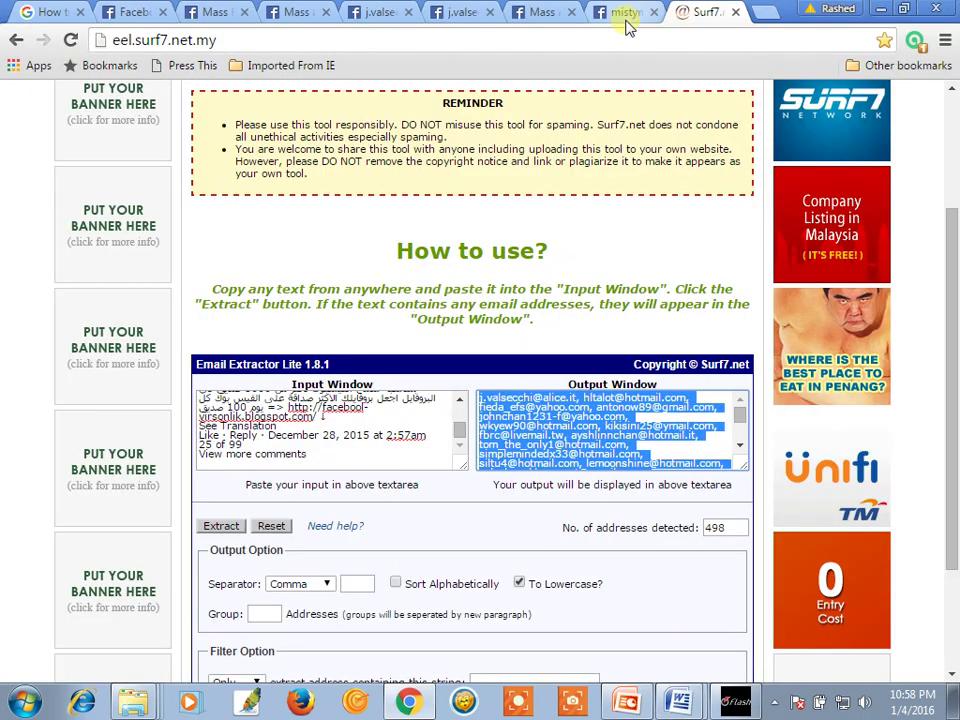
click(393, 15)
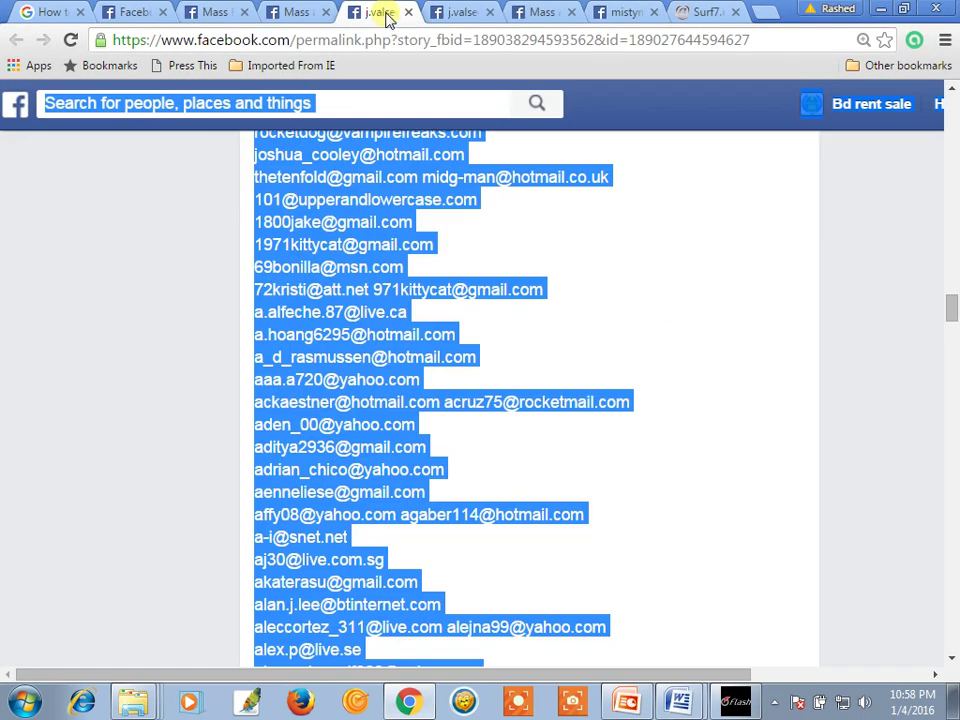
click(450, 12)
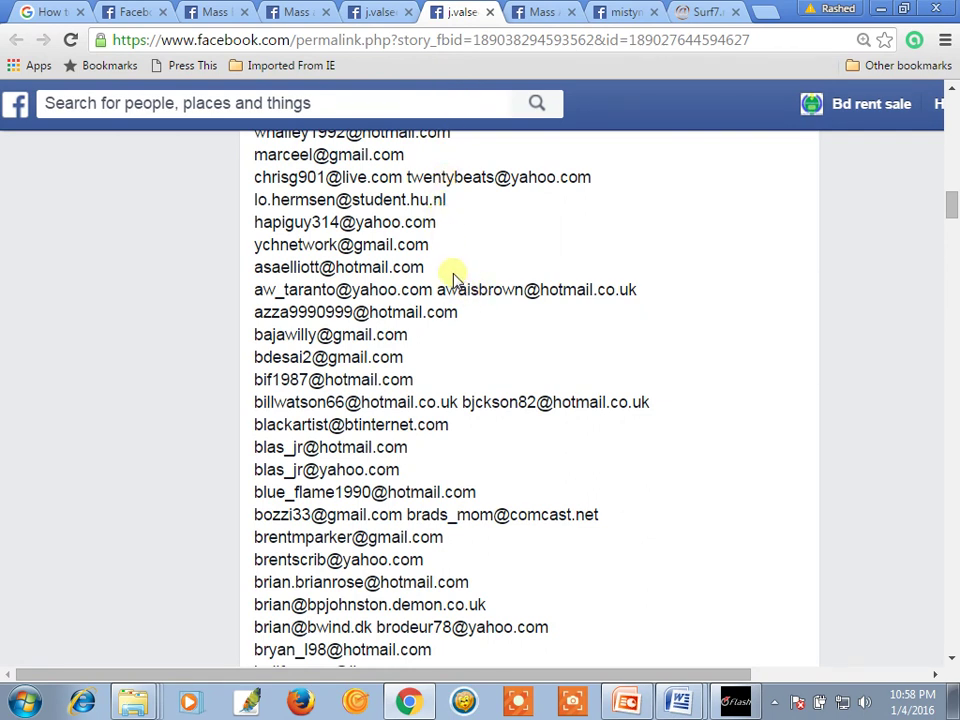
key(ctrl+a)
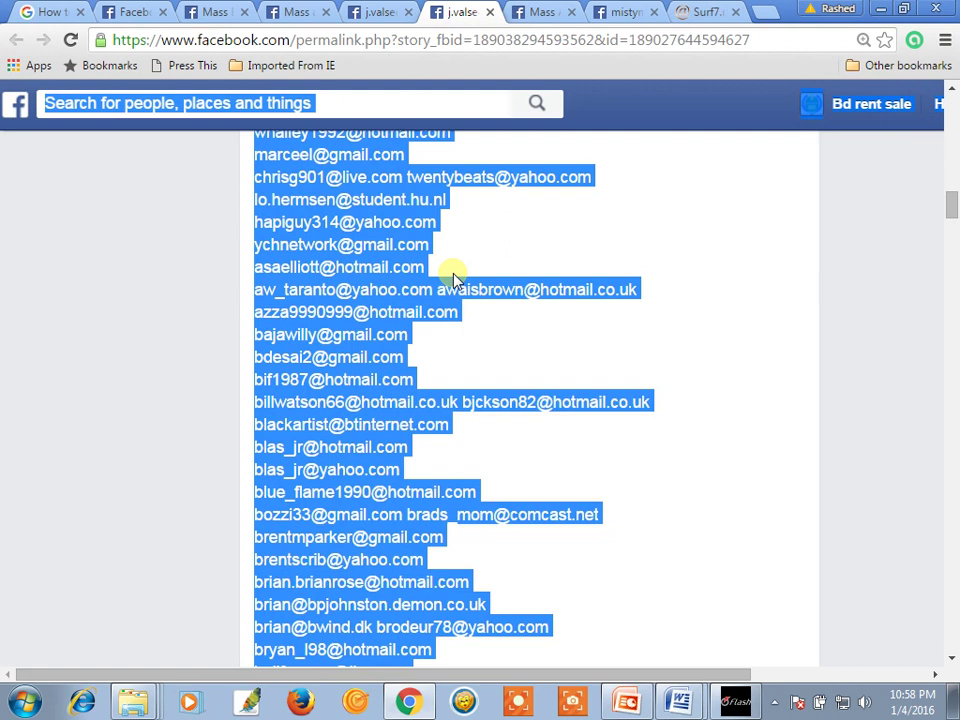
click(701, 14)
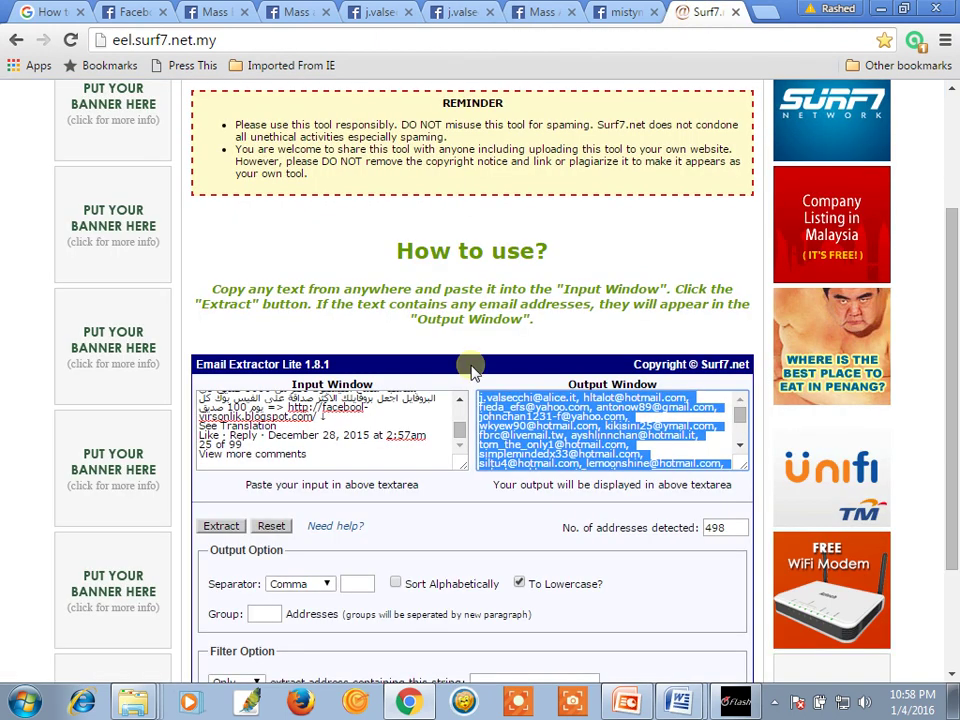
Step: Reset the extractor, paste the new post text and extract its 498 addresses
click(277, 528)
click(298, 421)
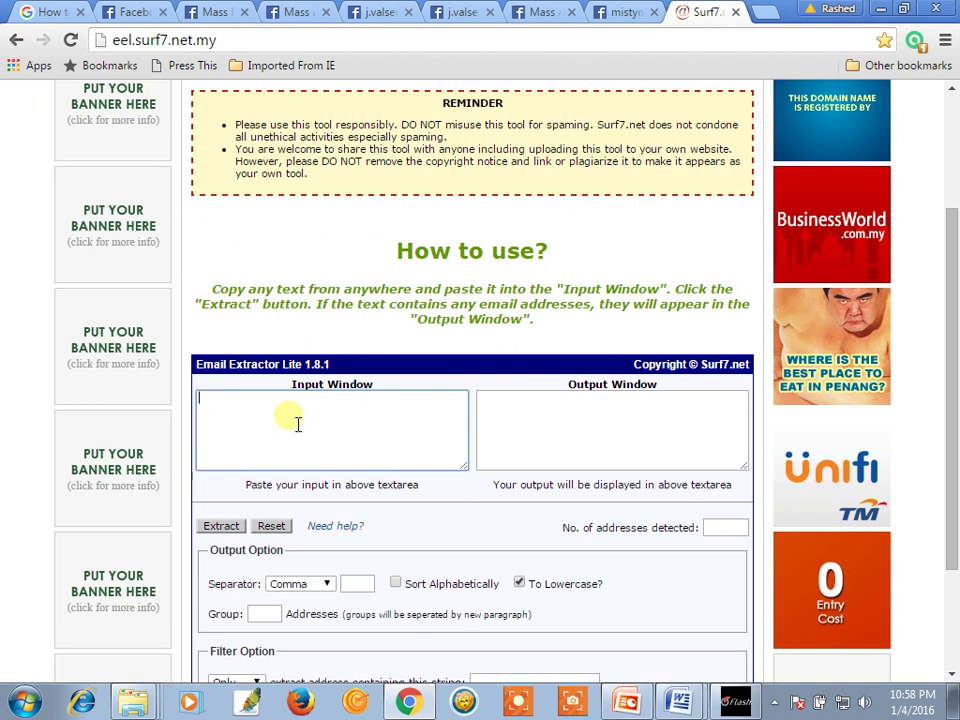
key(ctrl+v)
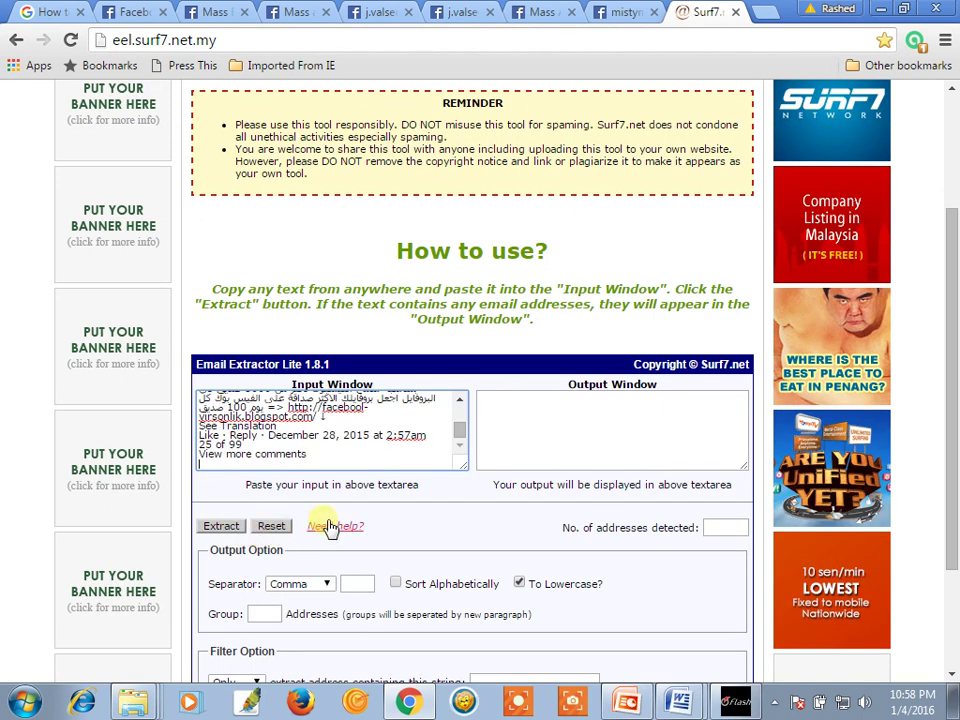
click(226, 531)
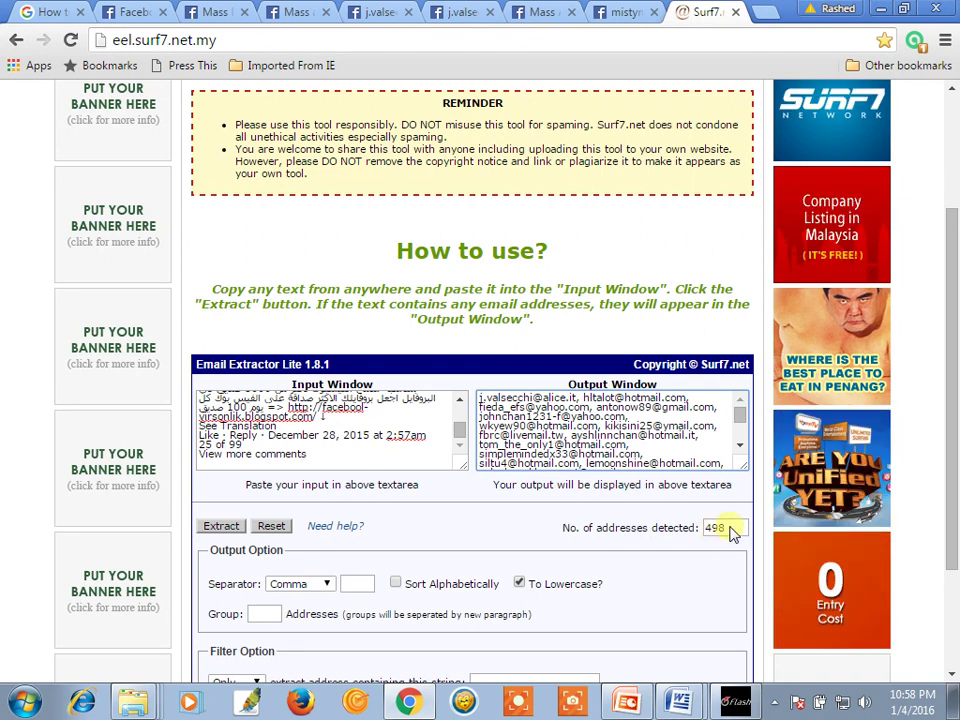
Step: Copy the newly extracted addresses and bring Document2 forward in Word
click(683, 437)
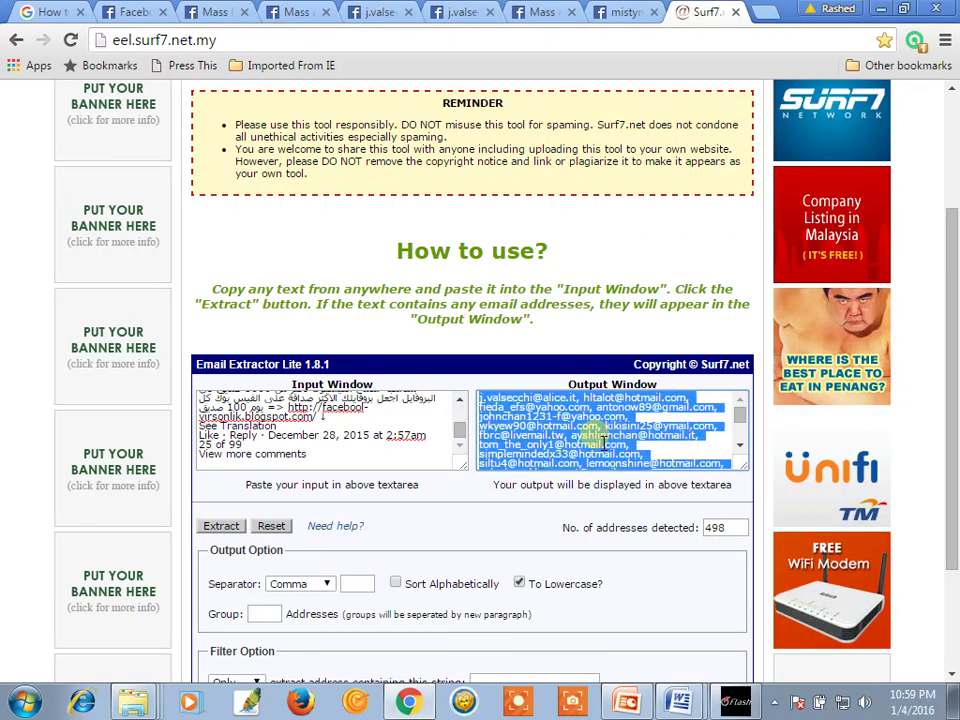
right_click(532, 440)
click(548, 449)
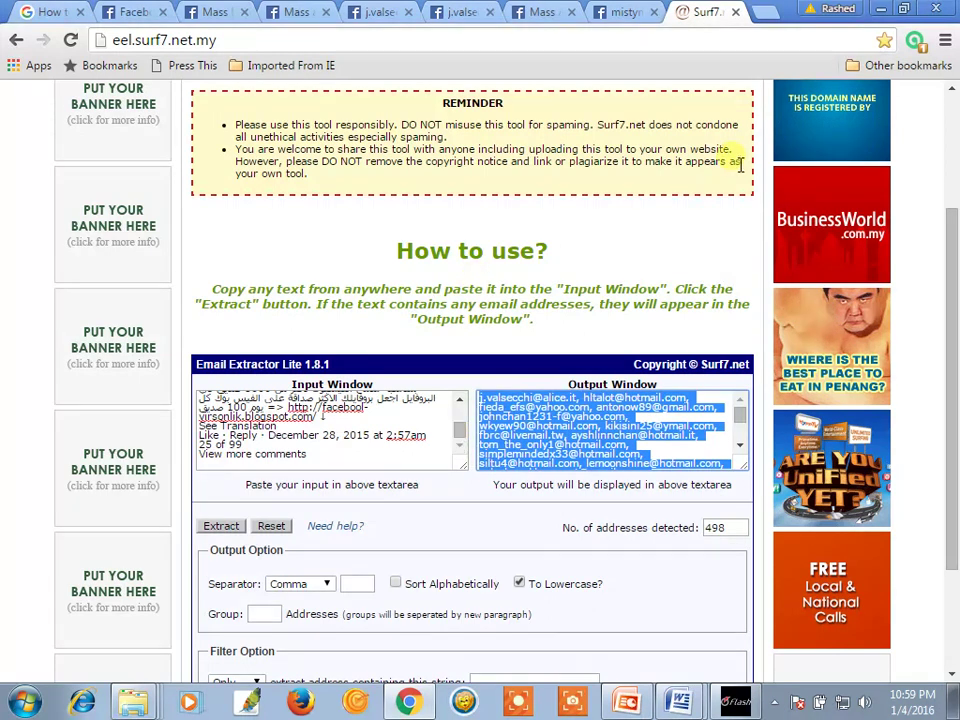
click(643, 688)
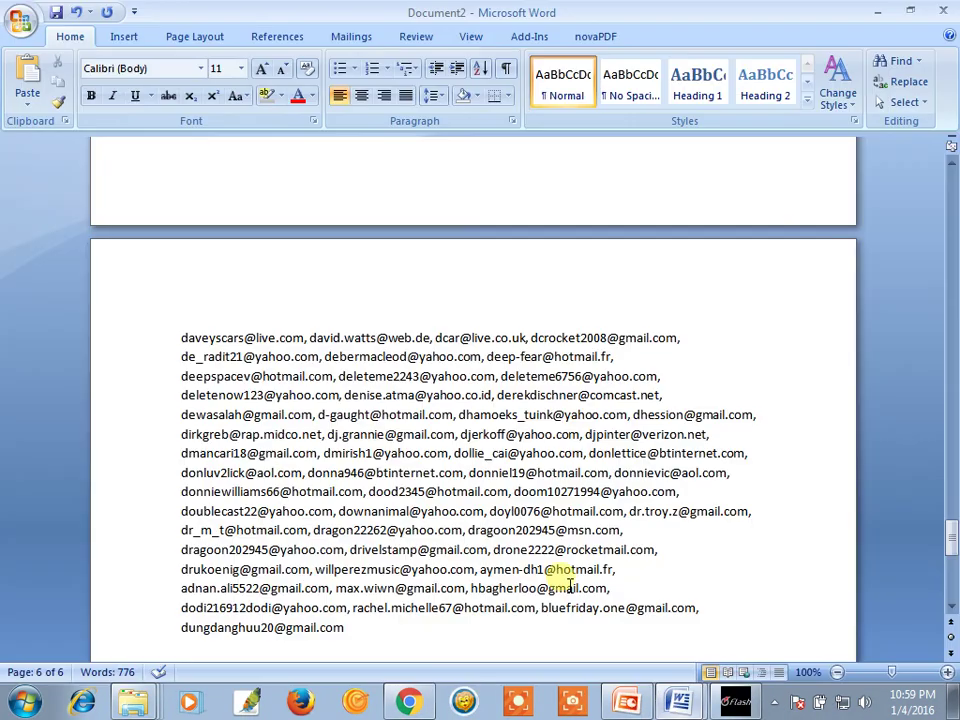
Step: Undo the automatic hyperlink on the last address, leaving Document2 at 1,274 words
scroll(550, 480, down, 2)
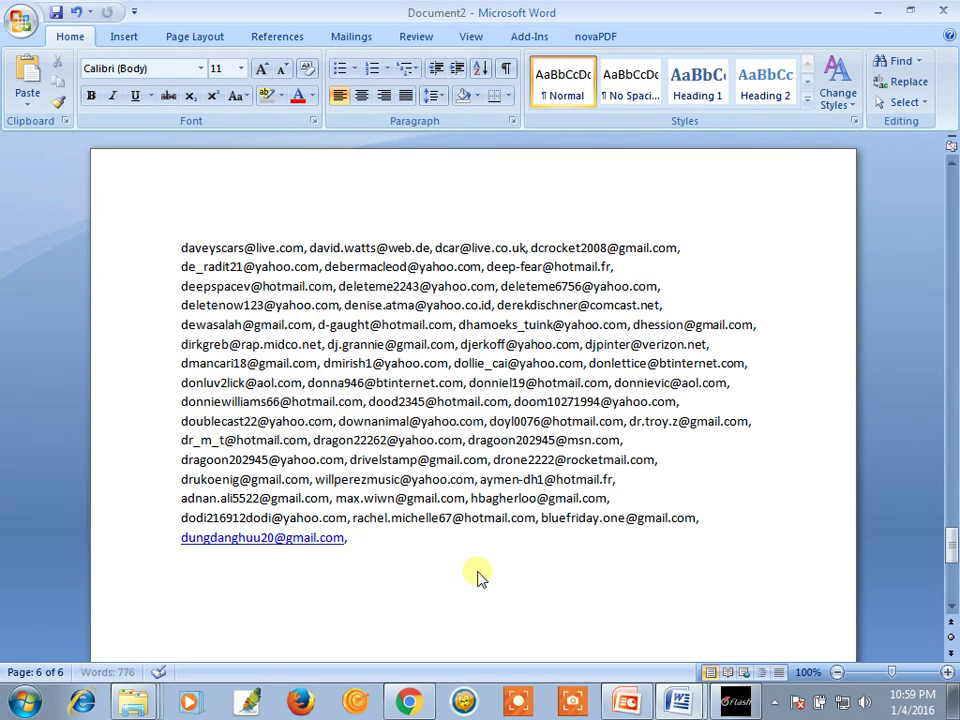
key(ctrl+z)
key(ctrl+z)
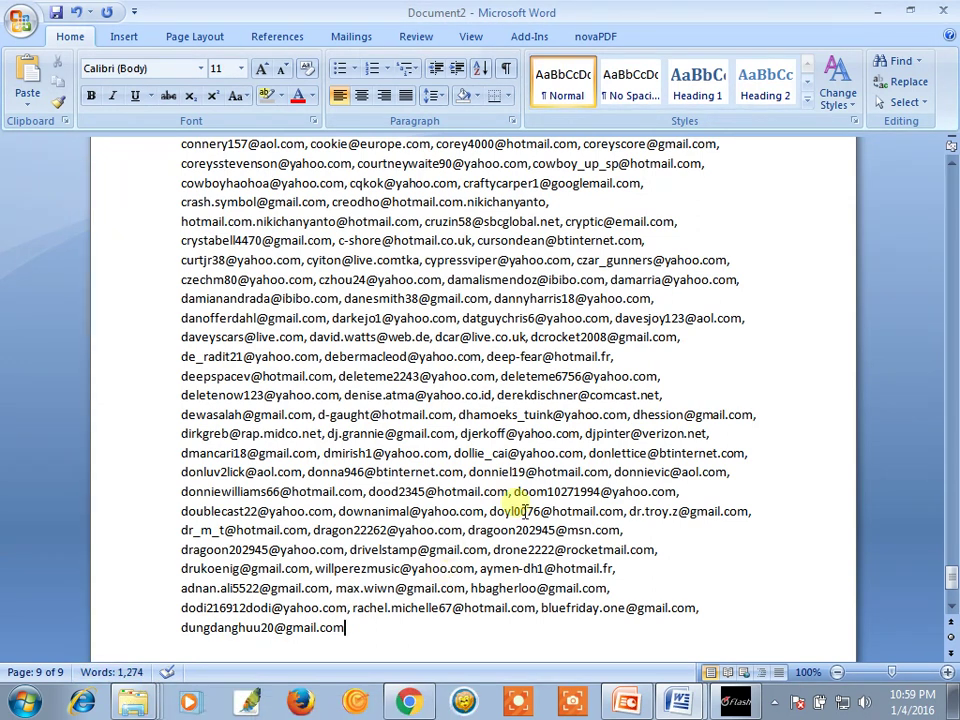
key(alt+Tab)
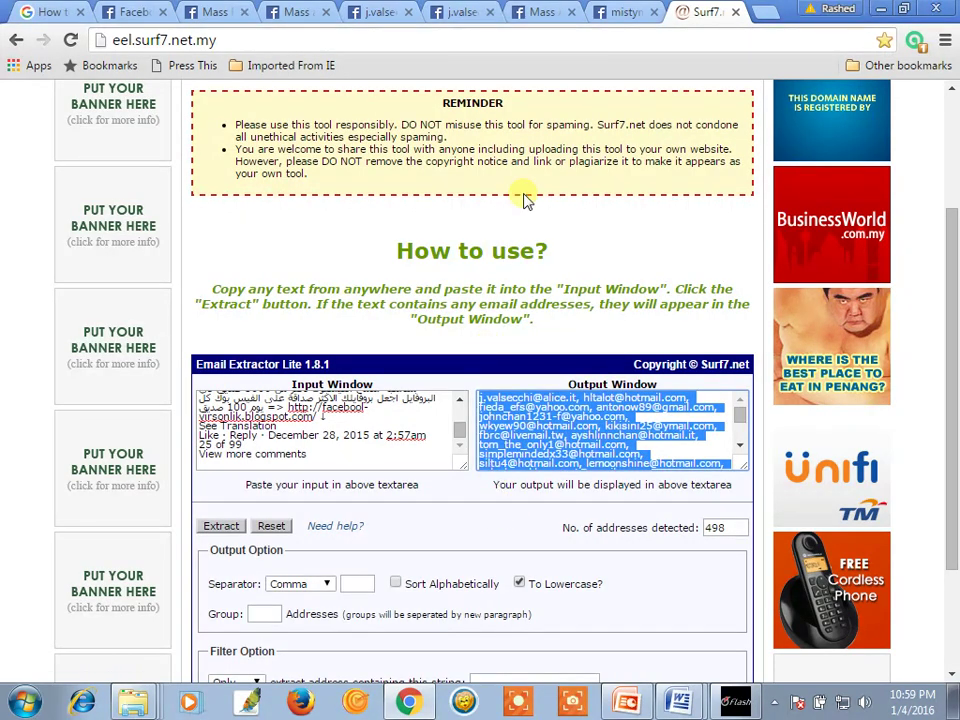